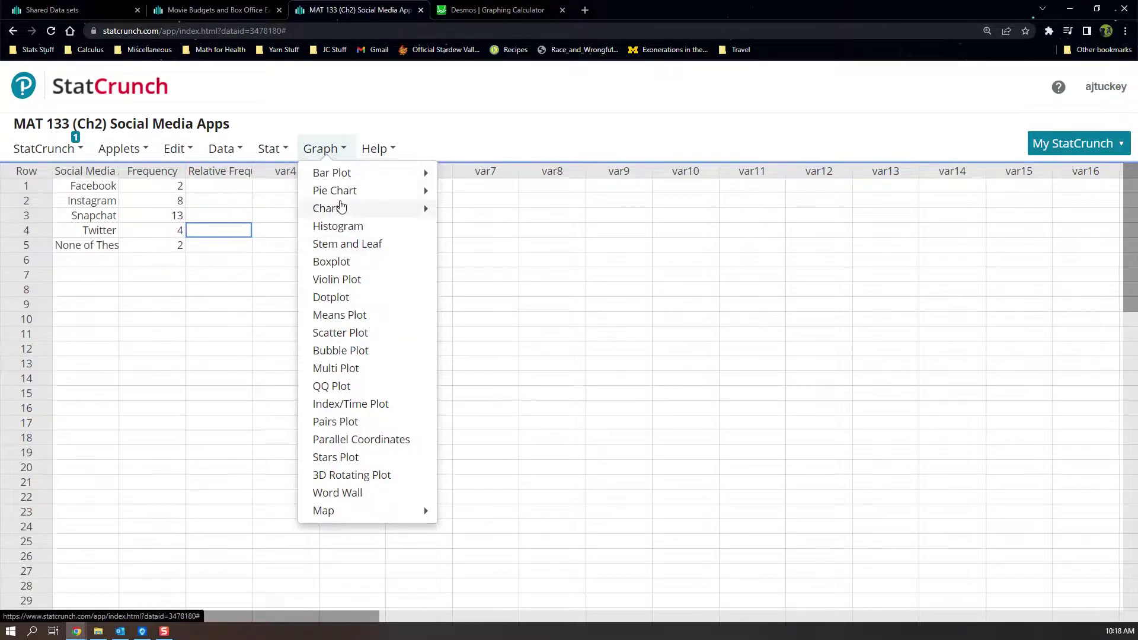
Show the Bar Plot choices for the Social Media Apps data, then go to the Shared Data sets page
{"action": "mouse_move", "coordinate": [347, 179]}
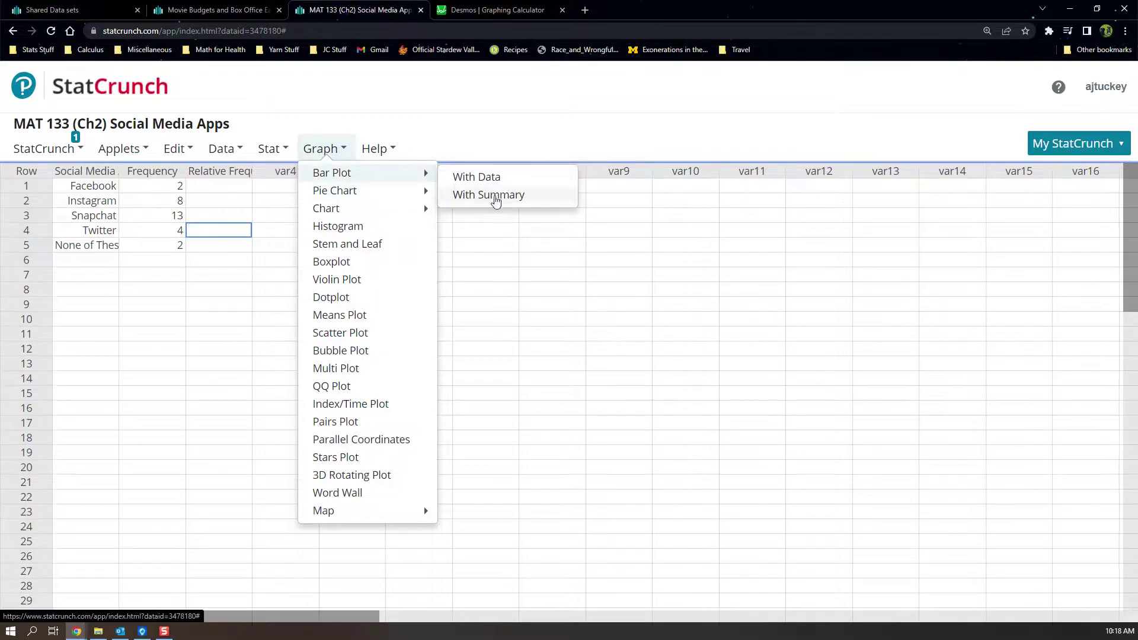
{"action": "left_click", "coordinate": [38, 7]}
Browse the shared data sets list, then switch to the Movie Budgets and Box Office Earnings data
{"action": "scroll", "coordinate": [174, 111], "scroll_direction": "up", "scroll_amount": 3}
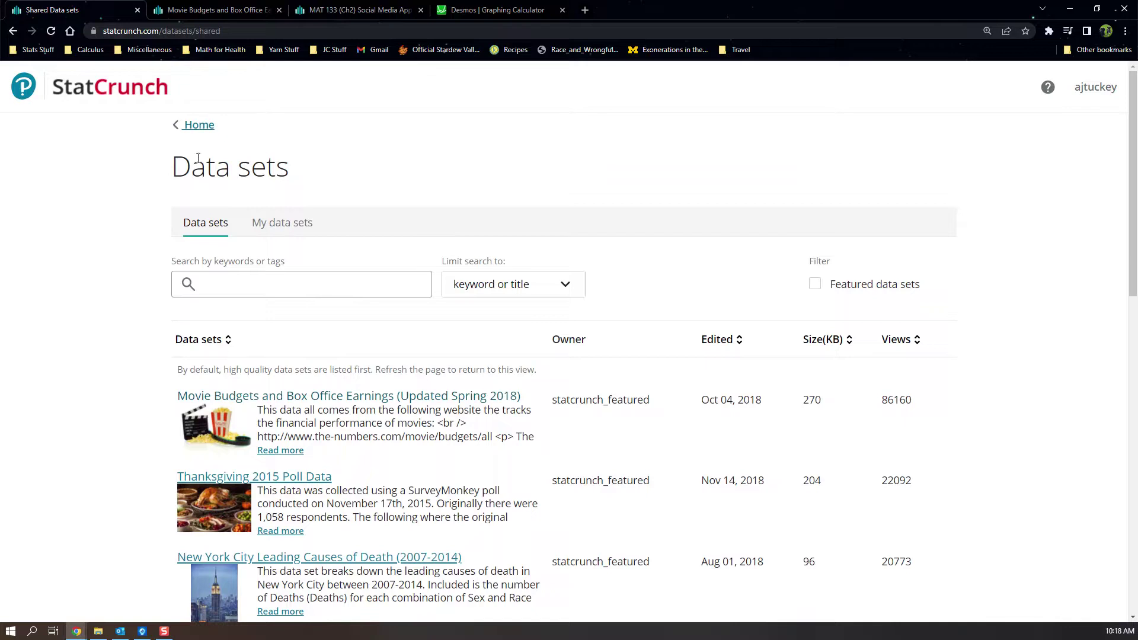
{"action": "left_click", "coordinate": [205, 123]}
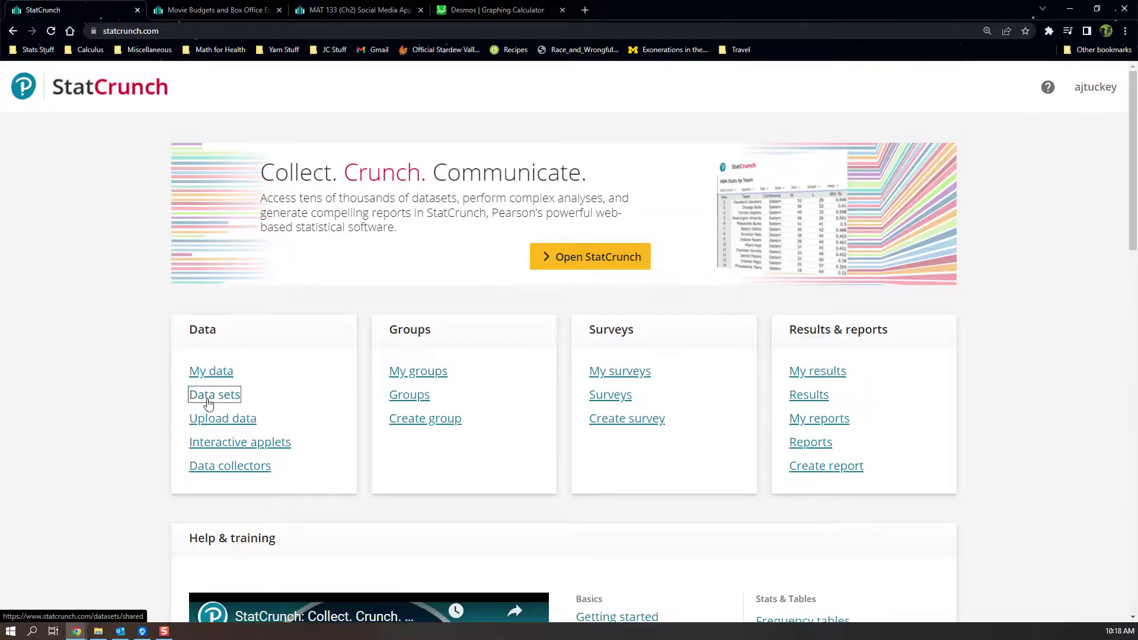
{"action": "left_click", "coordinate": [209, 395]}
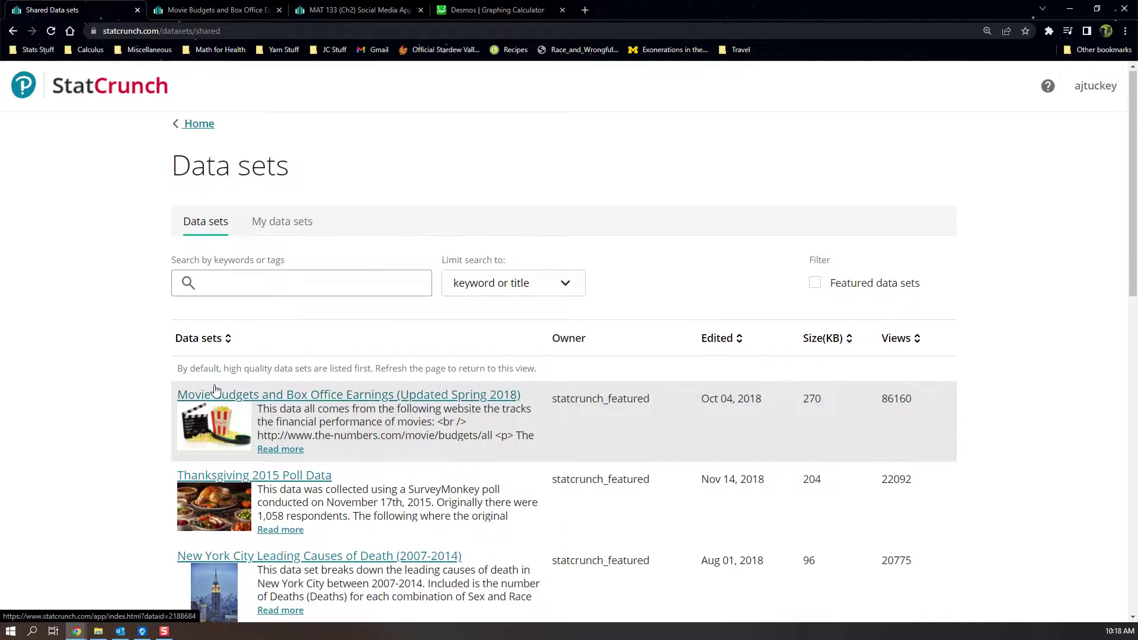
{"action": "scroll", "coordinate": [209, 401], "scroll_direction": "down", "scroll_amount": 10}
{"action": "scroll", "coordinate": [244, 361], "scroll_direction": "down", "scroll_amount": 2}
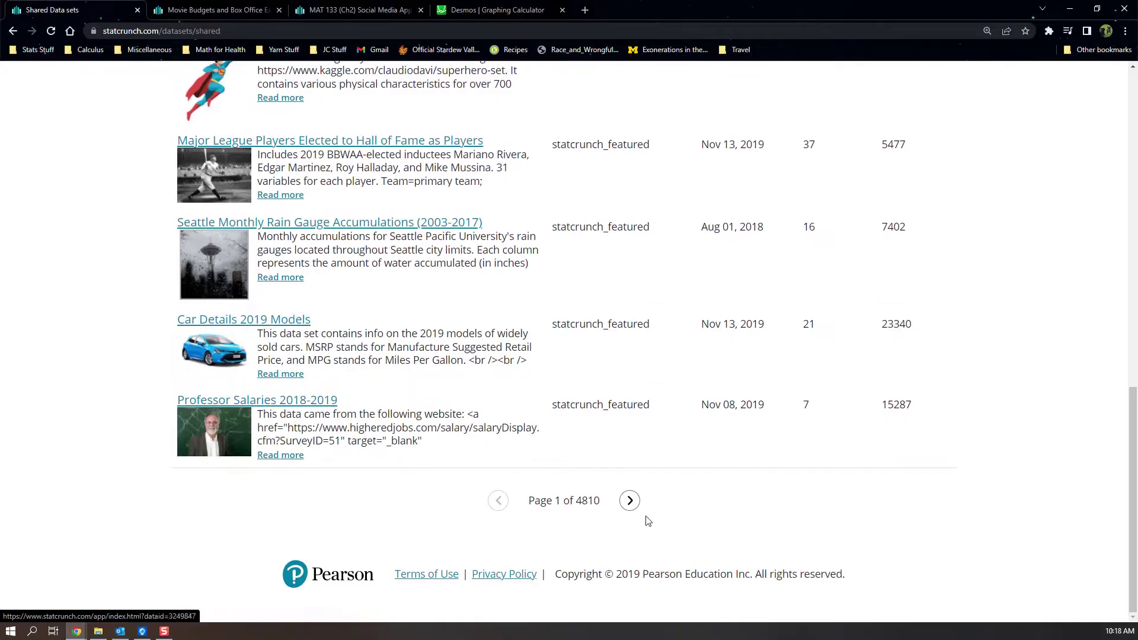
{"action": "left_click_drag", "start_coordinate": [602, 501], "coordinate": [524, 504]}
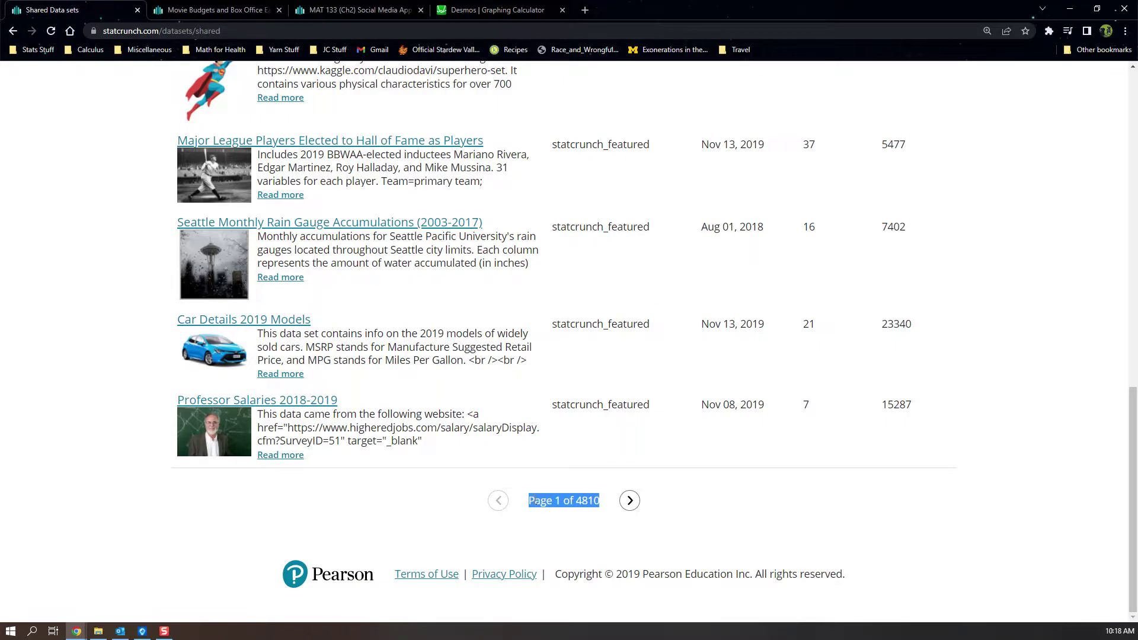
{"action": "scroll", "coordinate": [394, 404], "scroll_direction": "up", "scroll_amount": 12}
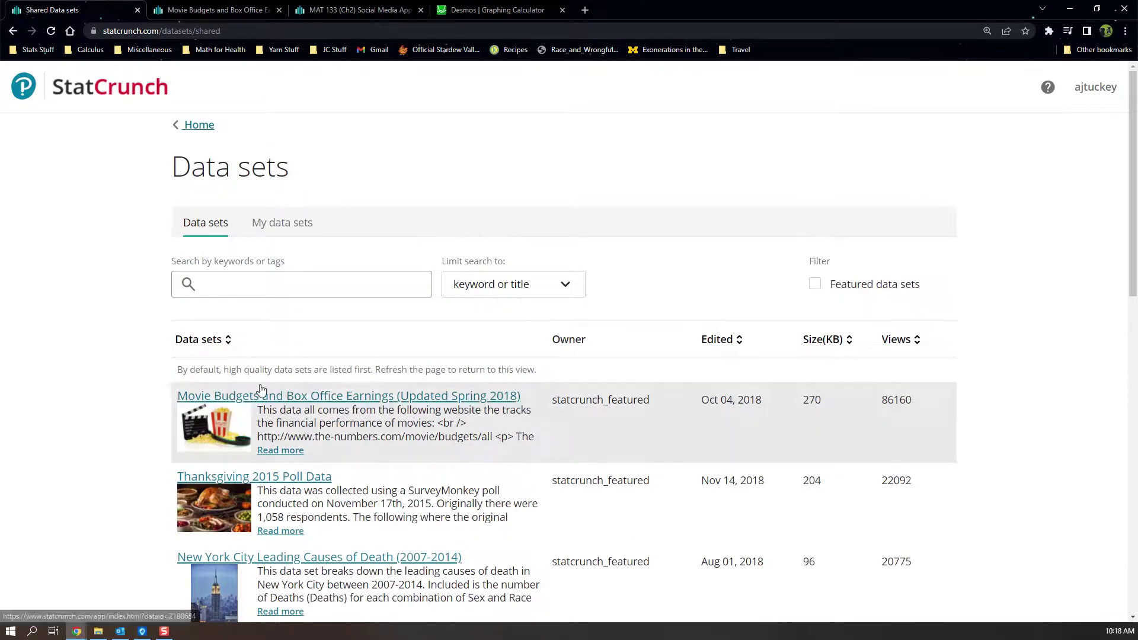
{"action": "left_click", "coordinate": [204, 7]}
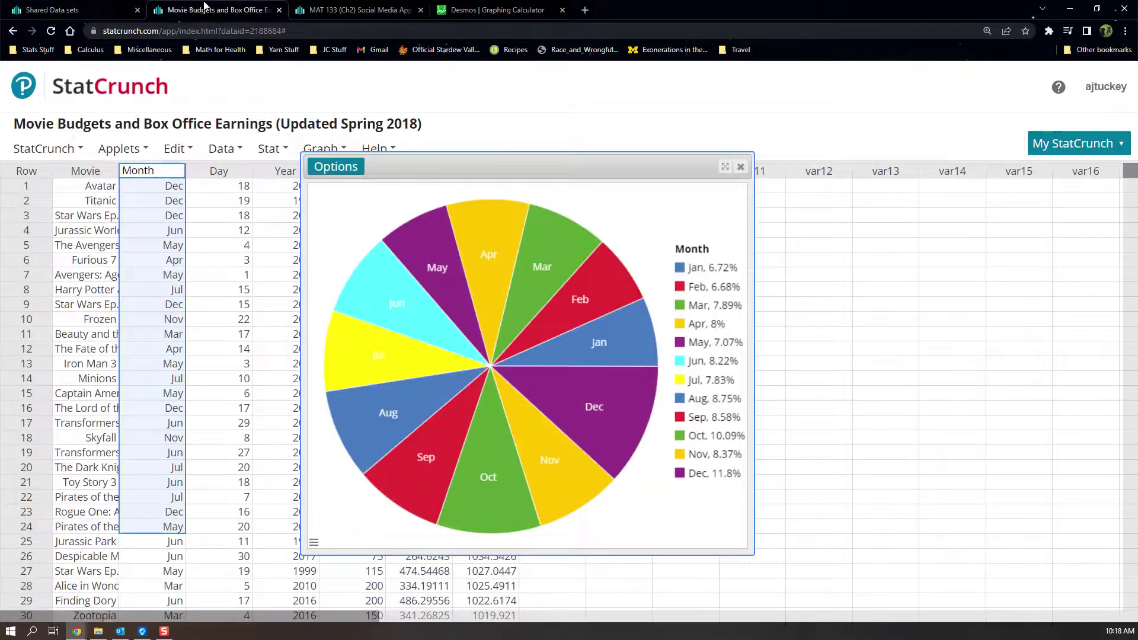
Close the Month pie chart and select ranges of Month cells in the movie data sheet
{"action": "left_click", "coordinate": [740, 167]}
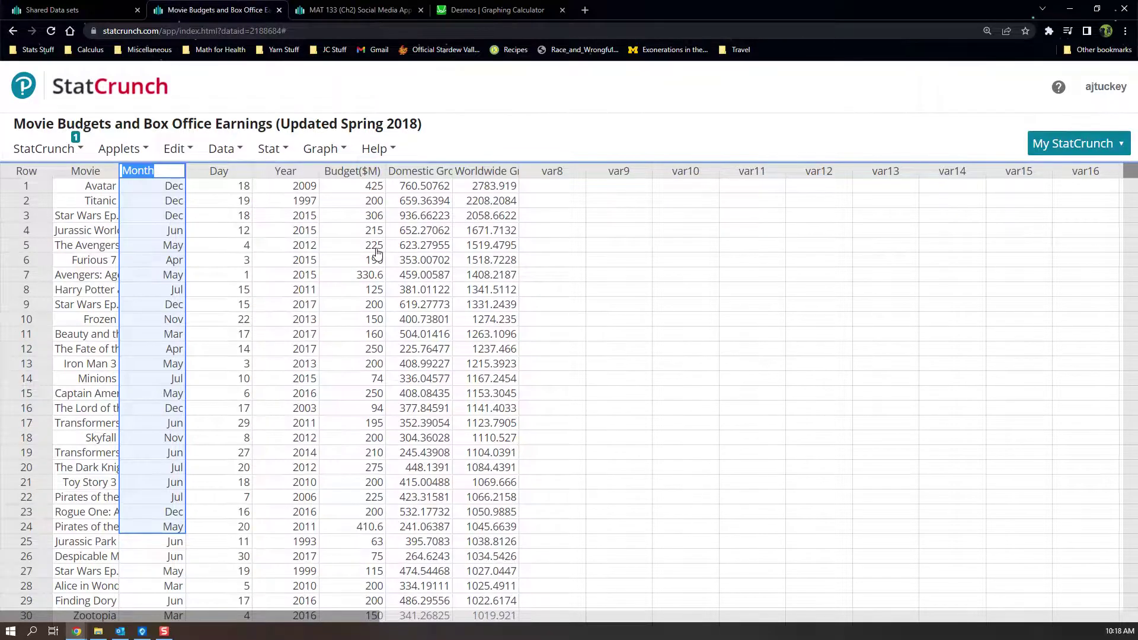
{"action": "left_click", "coordinate": [232, 264]}
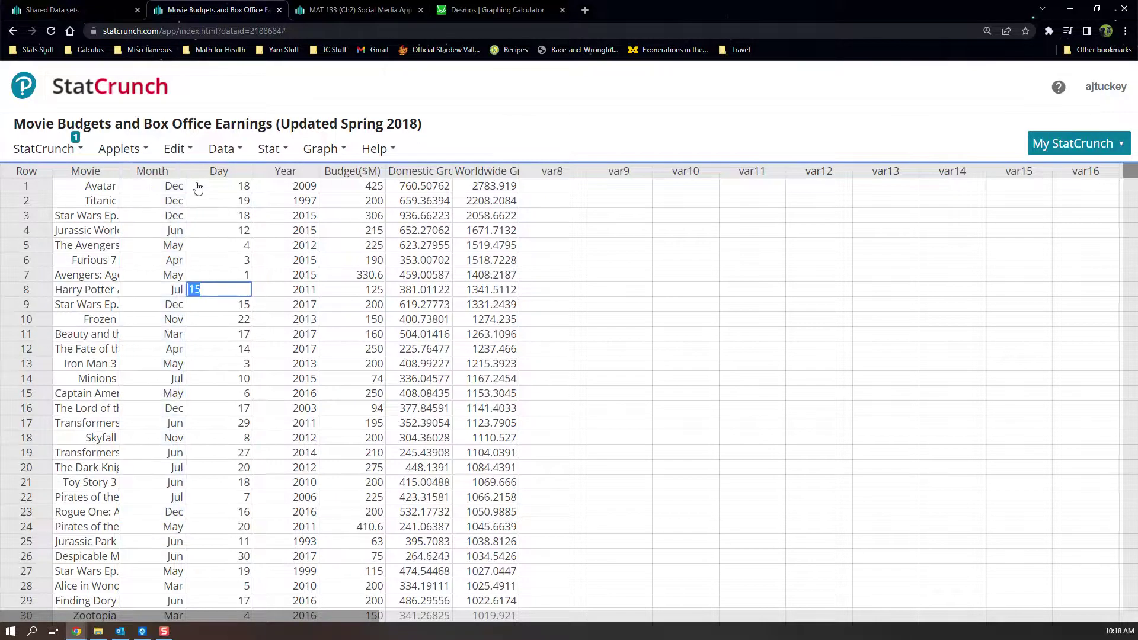
{"action": "left_click_drag", "start_coordinate": [153, 186], "coordinate": [152, 513]}
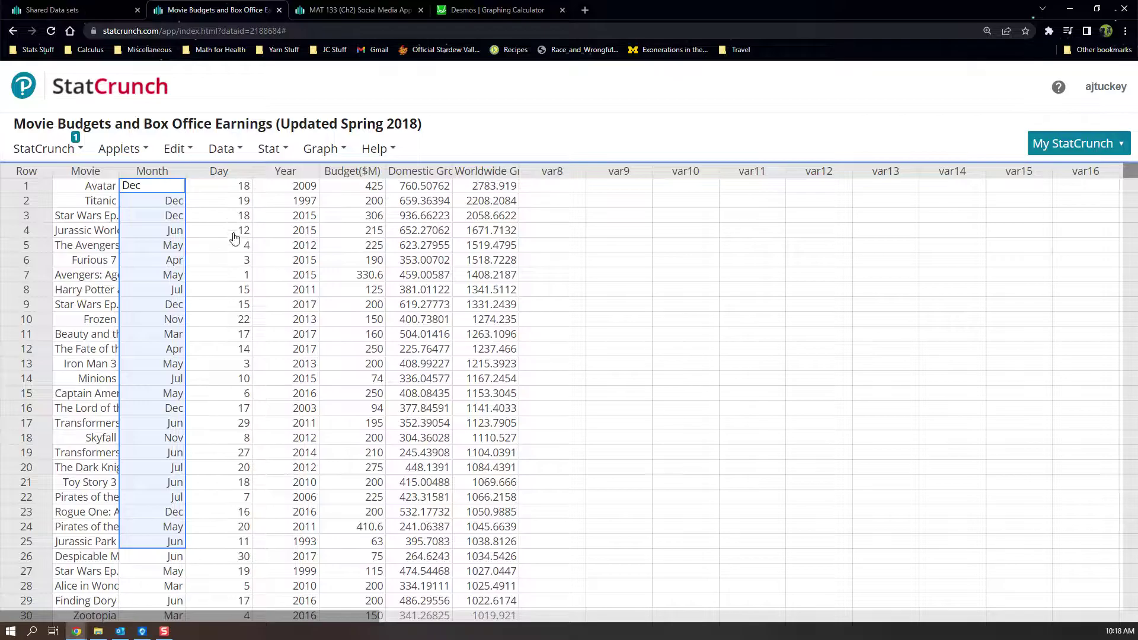
{"action": "left_click_drag", "start_coordinate": [220, 215], "coordinate": [235, 513]}
{"action": "left_click_drag", "start_coordinate": [164, 513], "coordinate": [162, 320]}
{"action": "left_click_drag", "start_coordinate": [160, 245], "coordinate": [159, 527]}
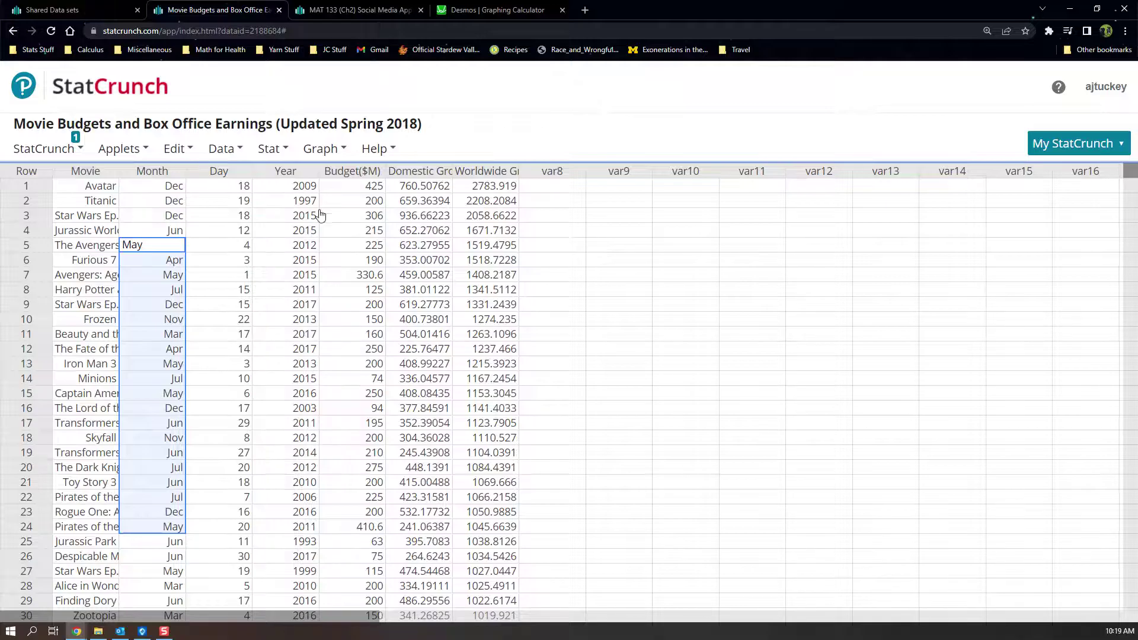
{"action": "left_click", "coordinate": [320, 152]}
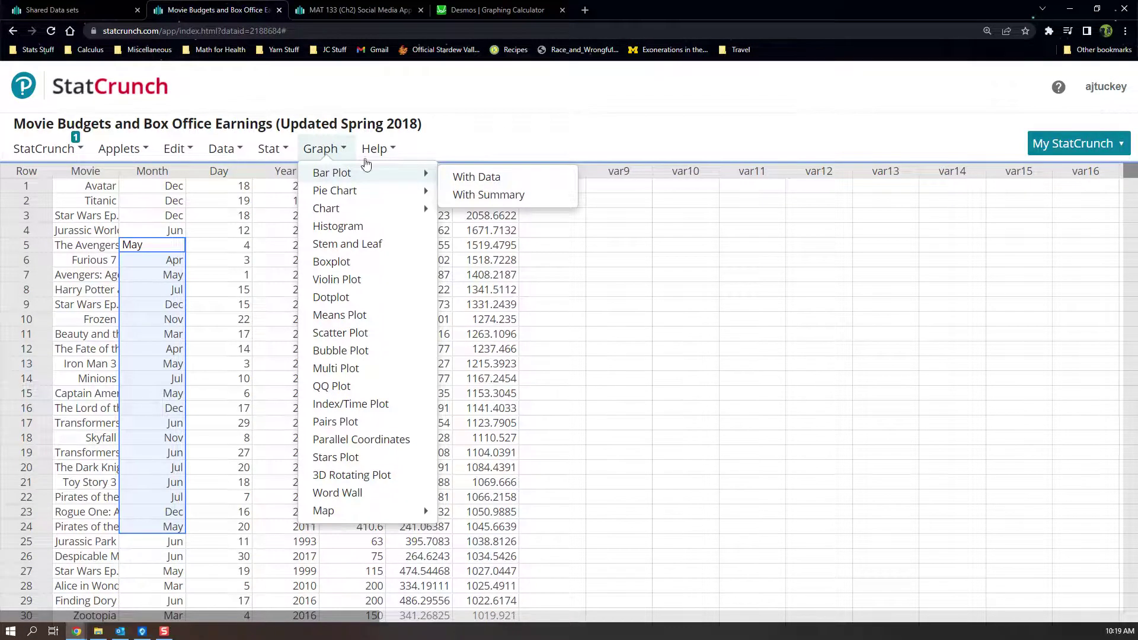
Start a Bar Plot With Data on the Month column, Frequency type, with values above bars
{"action": "left_click", "coordinate": [474, 178]}
{"action": "left_click", "coordinate": [422, 136]}
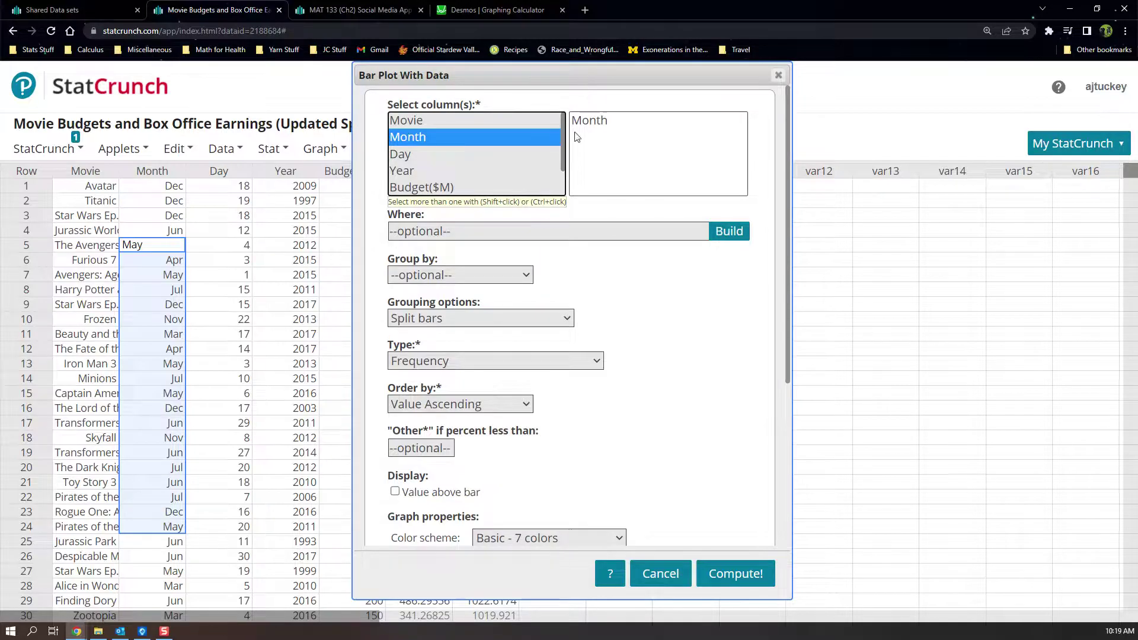
{"action": "scroll", "coordinate": [450, 231], "scroll_direction": "down", "scroll_amount": 2}
{"action": "scroll", "coordinate": [513, 236], "scroll_direction": "up", "scroll_amount": 1}
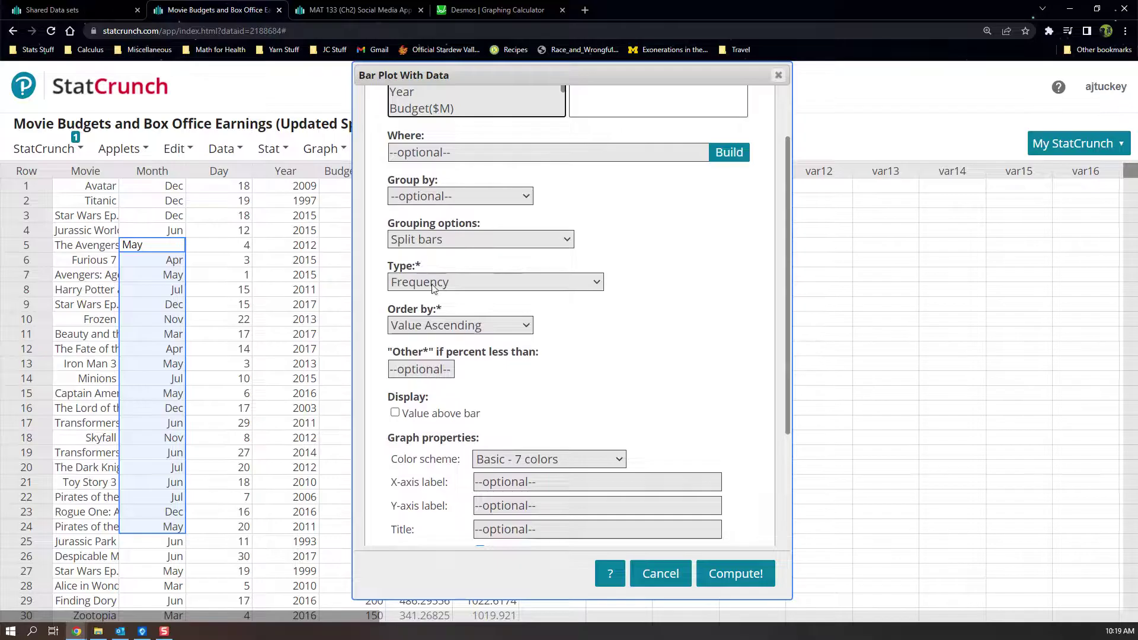
{"action": "left_click", "coordinate": [410, 283]}
{"action": "left_click", "coordinate": [410, 283]}
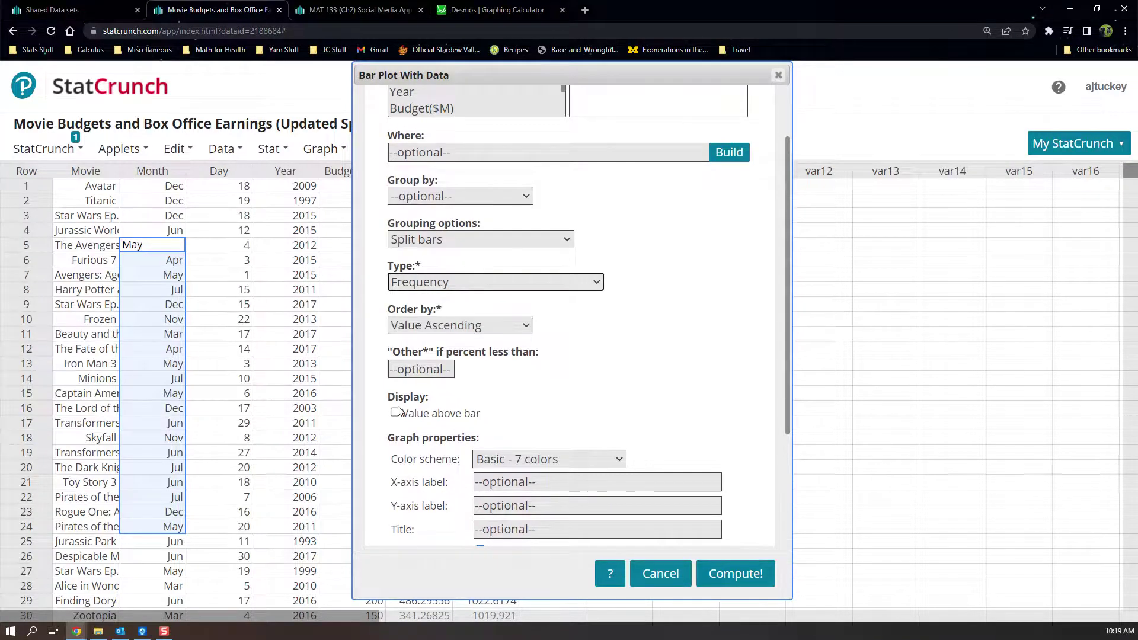
{"action": "scroll", "coordinate": [401, 409], "scroll_direction": "down", "scroll_amount": 1}
{"action": "left_click", "coordinate": [395, 334]}
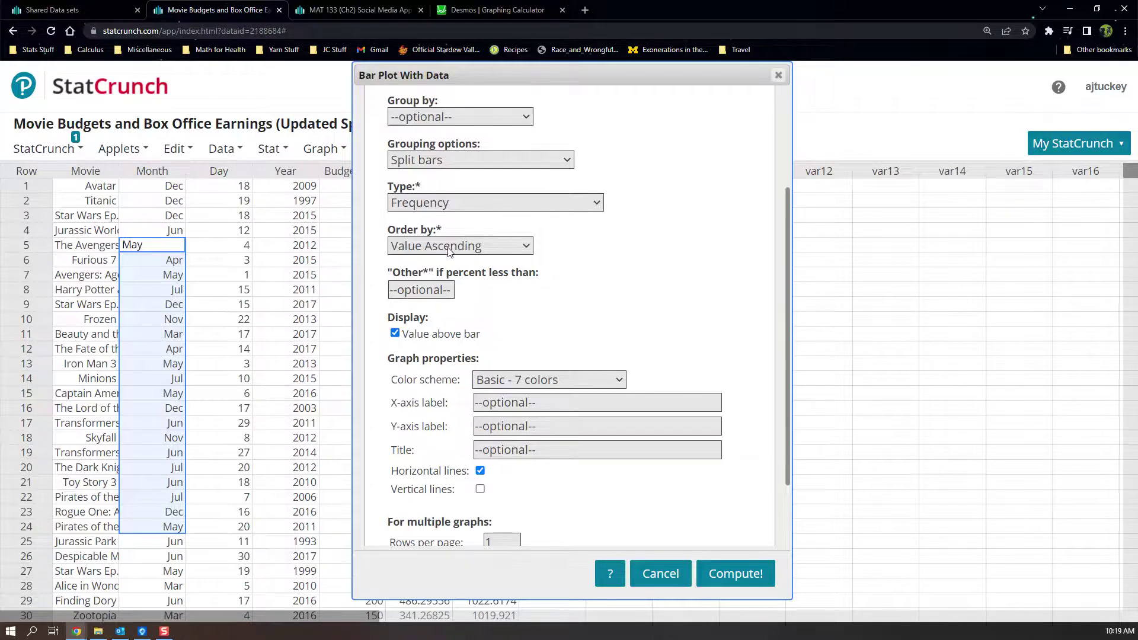
{"action": "scroll", "coordinate": [449, 251], "scroll_direction": "up", "scroll_amount": 1}
Try the Order by options, settle on Value Ascending, and compute the Jan–Dec frequency chart
{"action": "left_click", "coordinate": [440, 326]}
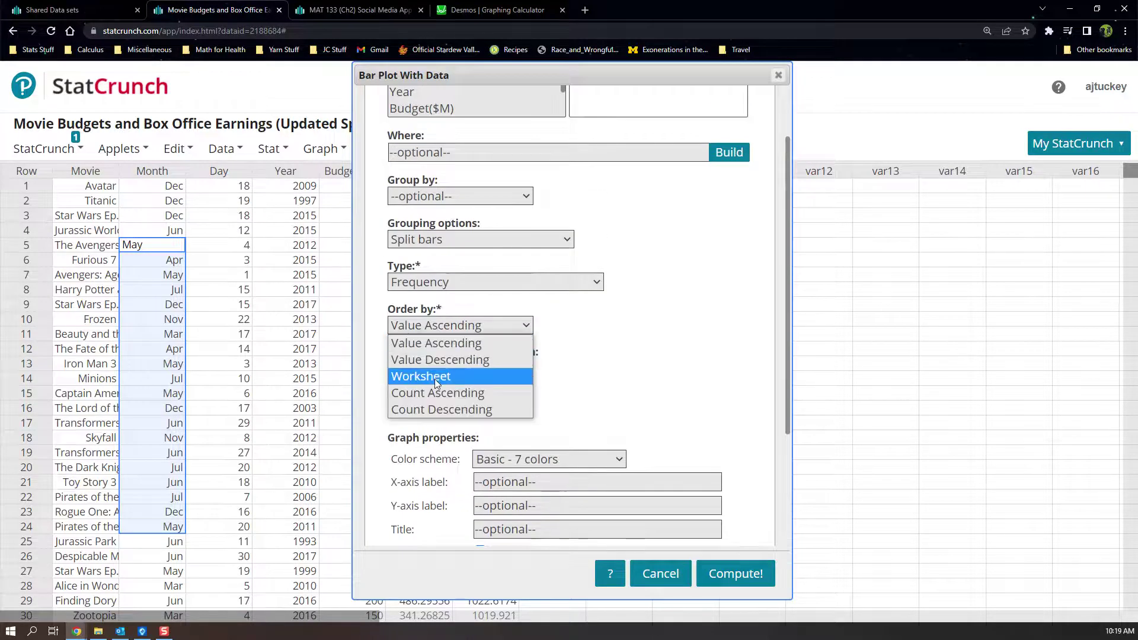
{"action": "left_click", "coordinate": [437, 377]}
{"action": "left_click", "coordinate": [436, 326]}
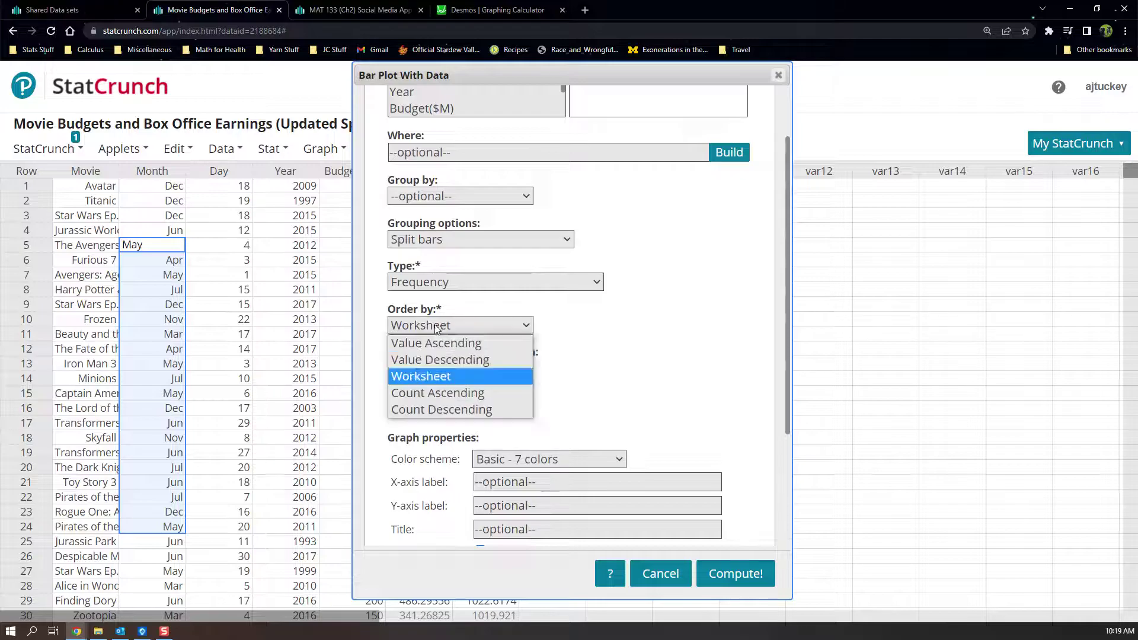
{"action": "left_click", "coordinate": [431, 345]}
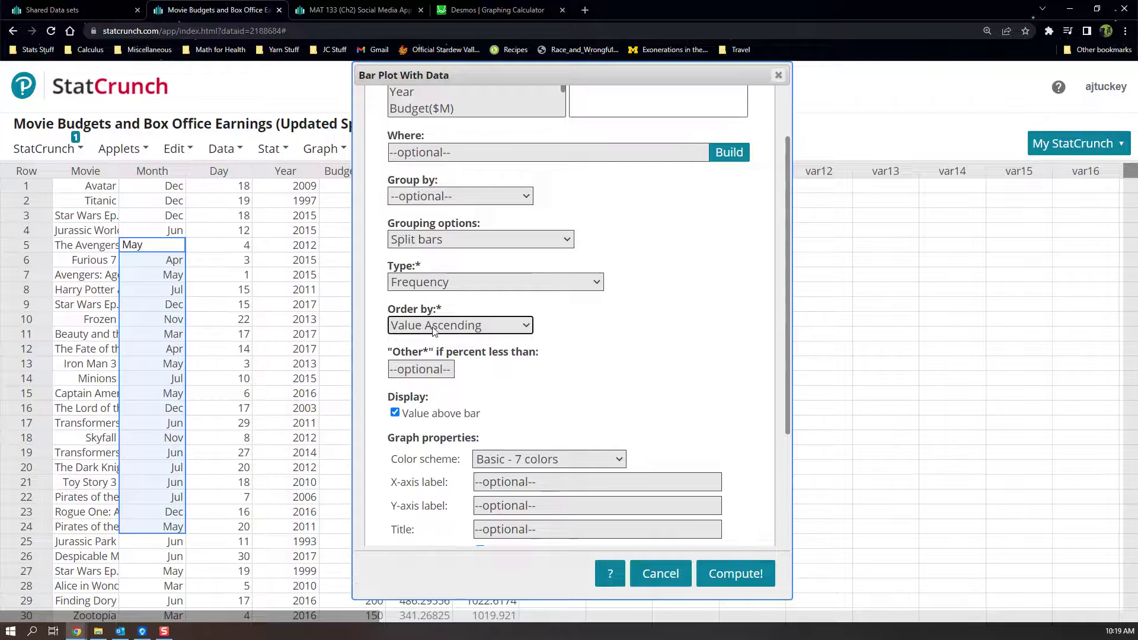
{"action": "left_click", "coordinate": [434, 326]}
{"action": "left_click", "coordinate": [433, 359]}
{"action": "left_click", "coordinate": [433, 327]}
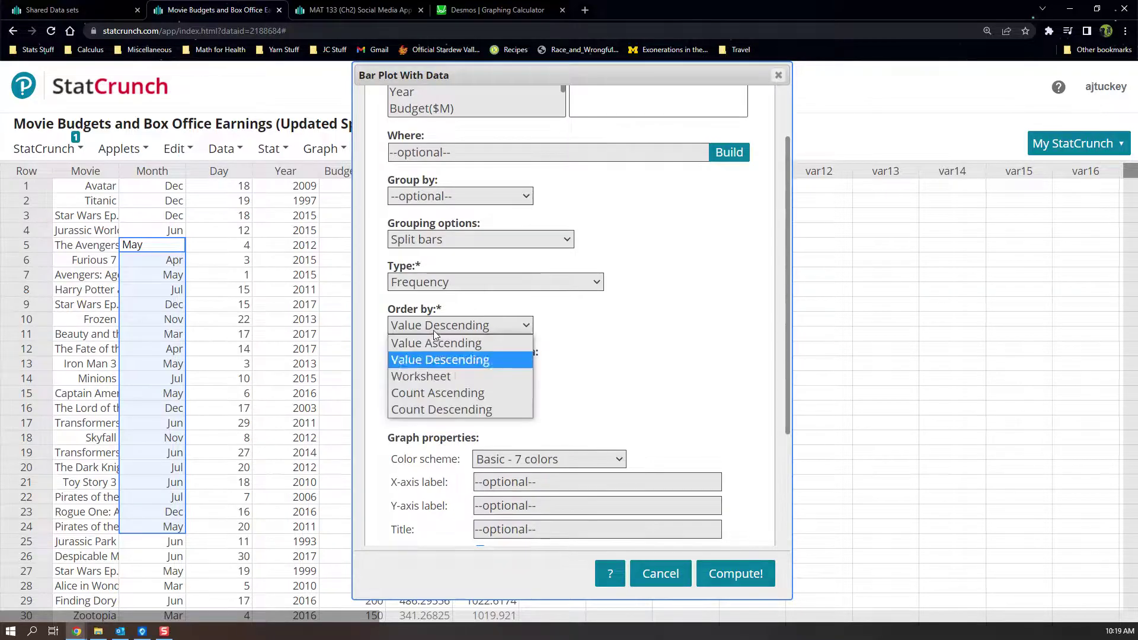
{"action": "left_click", "coordinate": [429, 394]}
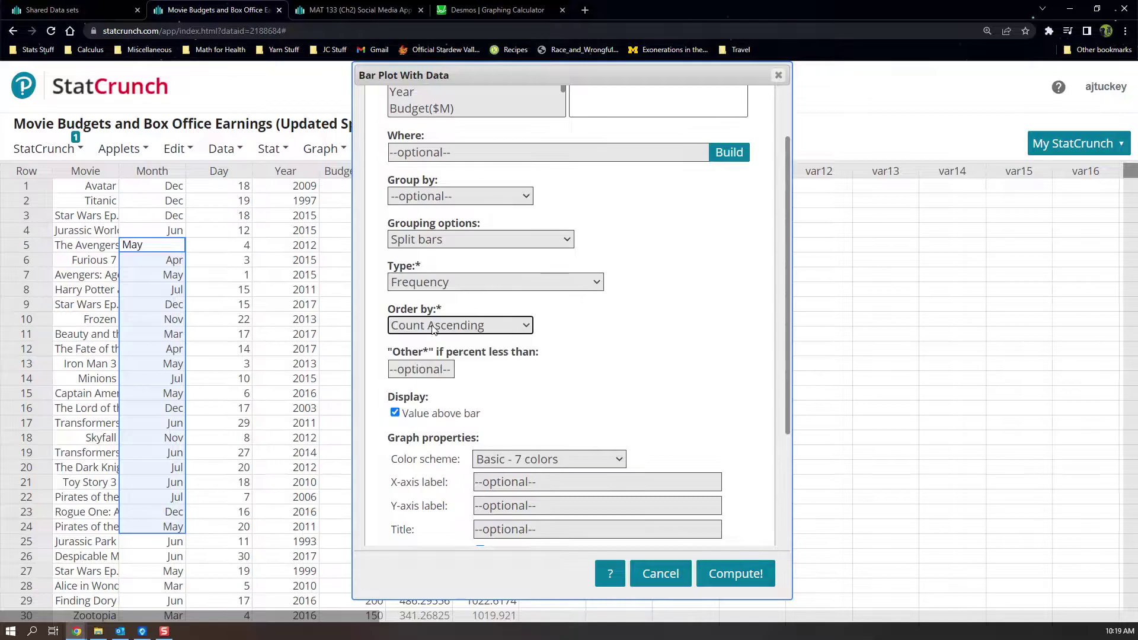
{"action": "left_click", "coordinate": [433, 327]}
{"action": "left_click", "coordinate": [421, 377]}
{"action": "left_click", "coordinate": [427, 327]}
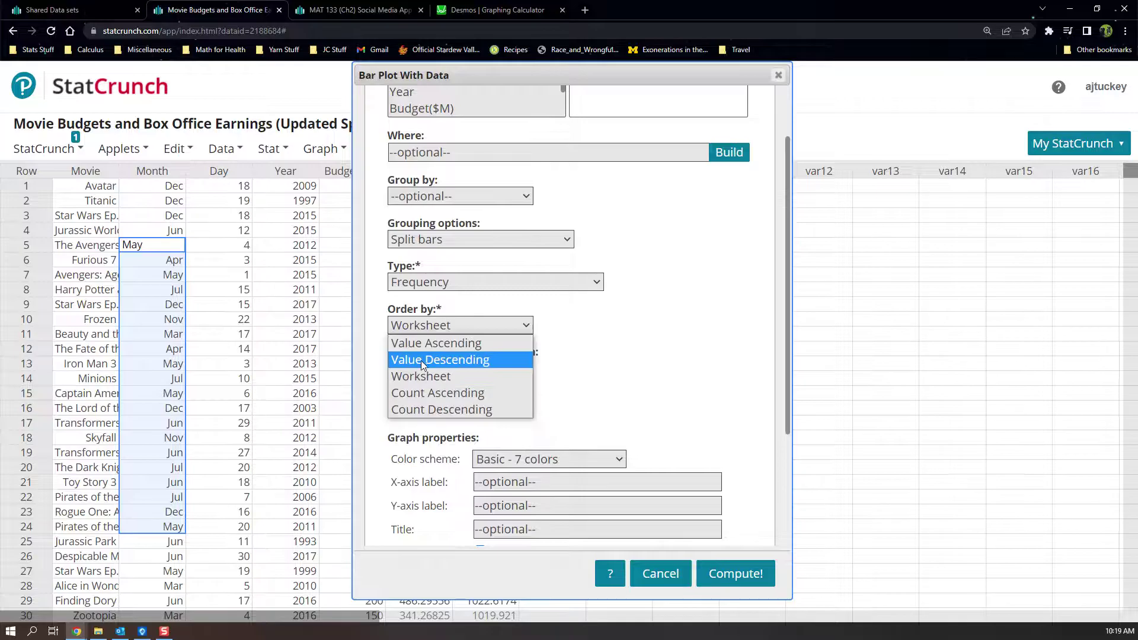
{"action": "left_click", "coordinate": [425, 345]}
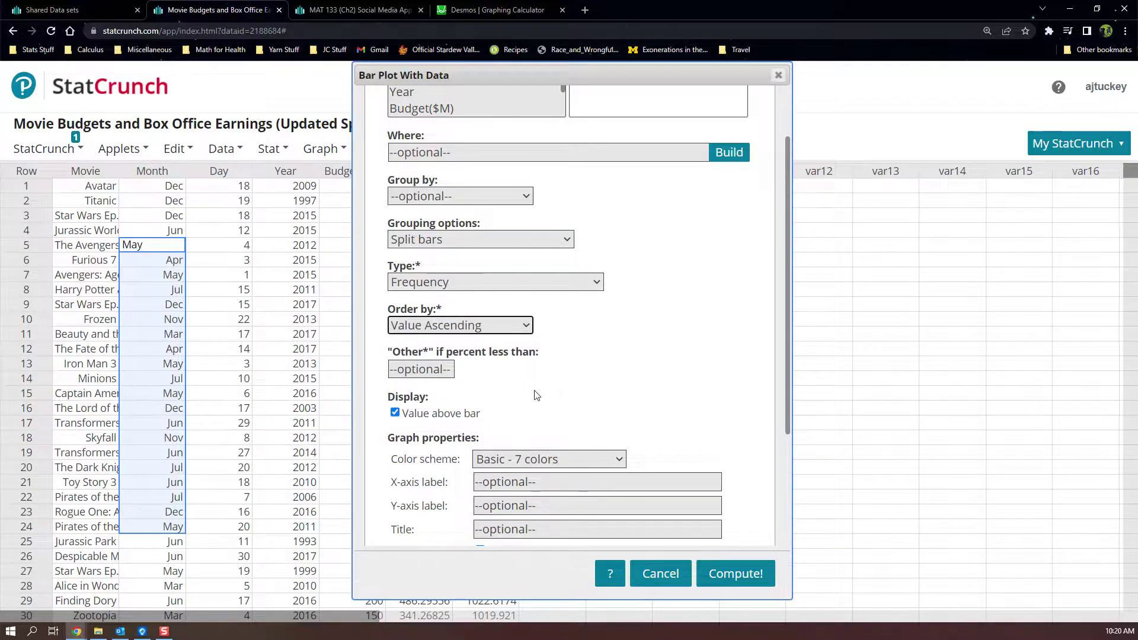
{"action": "left_click", "coordinate": [735, 574]}
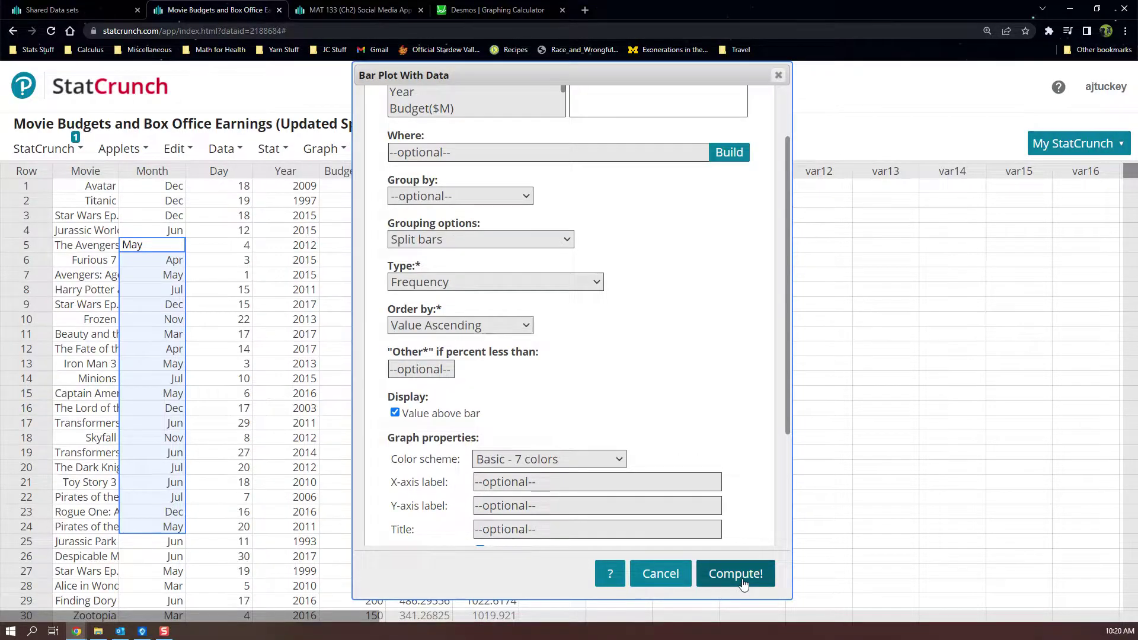
{"action": "left_click_drag", "start_coordinate": [843, 188], "coordinate": [389, 162]}
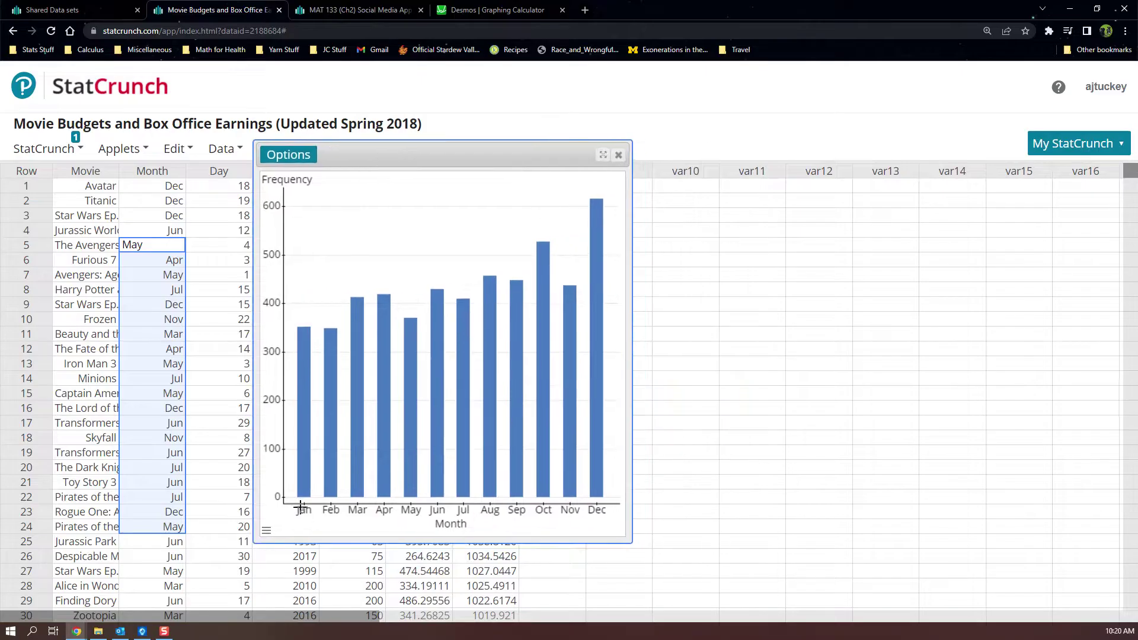
Recompute the month bar chart with Order by set to Worksheet for comparison
{"action": "left_click_drag", "start_coordinate": [297, 507], "coordinate": [622, 521]}
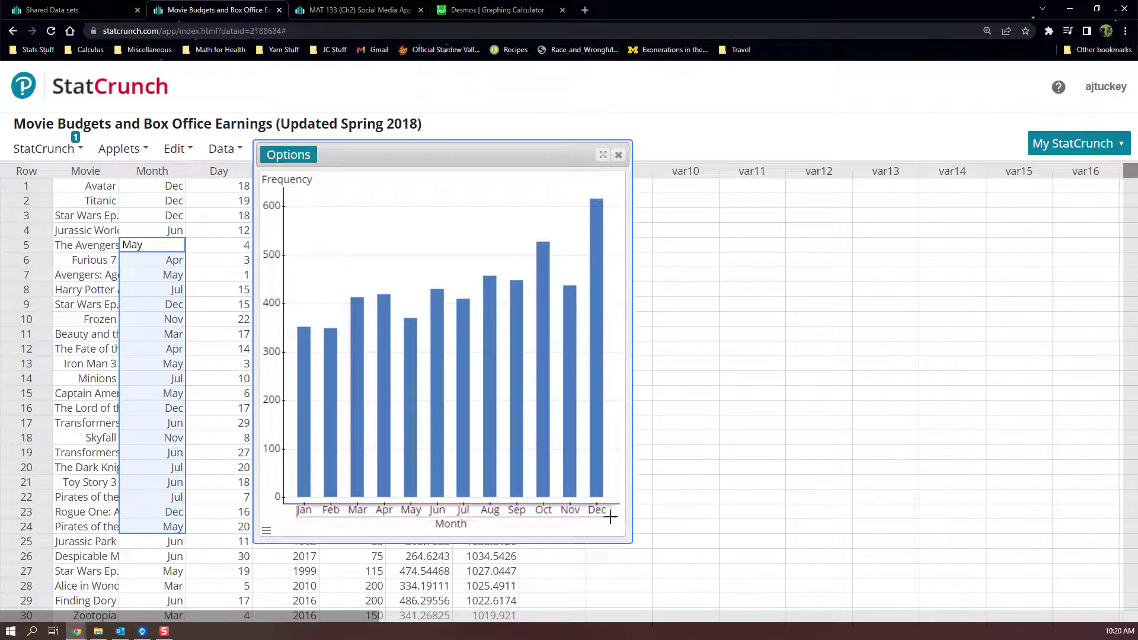
{"action": "left_click", "coordinate": [290, 155]}
{"action": "left_click", "coordinate": [286, 175]}
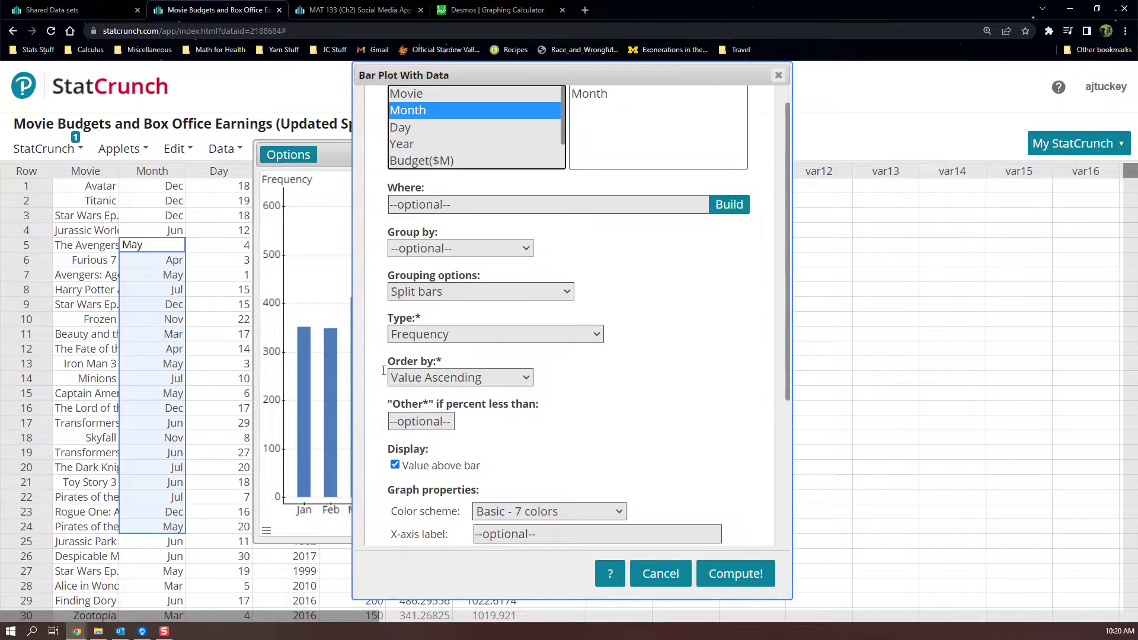
{"action": "left_click", "coordinate": [462, 378]}
{"action": "left_click", "coordinate": [450, 425]}
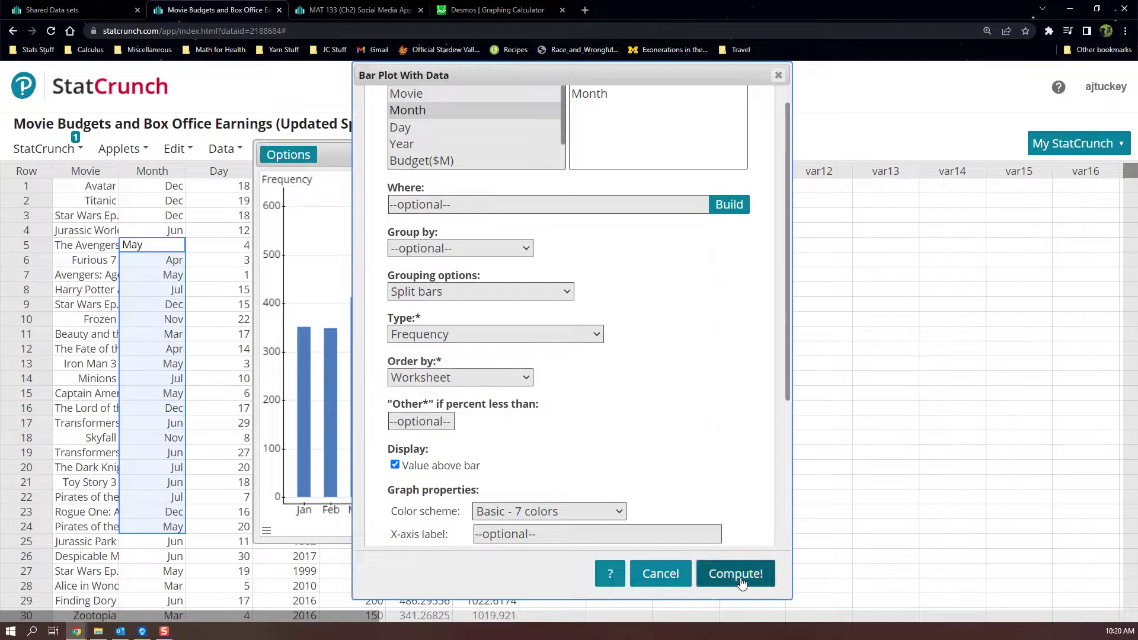
{"action": "left_click", "coordinate": [737, 574]}
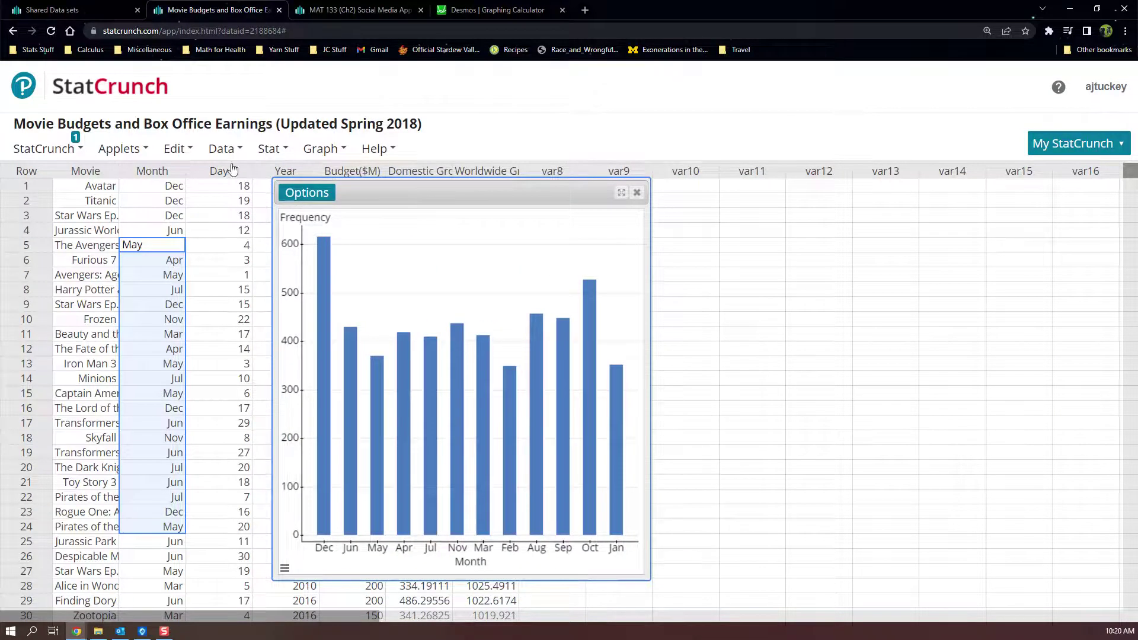
Restore Value Ascending order so months run Jan–Dec, then switch to the Social Media Apps data
{"action": "left_click", "coordinate": [162, 189]}
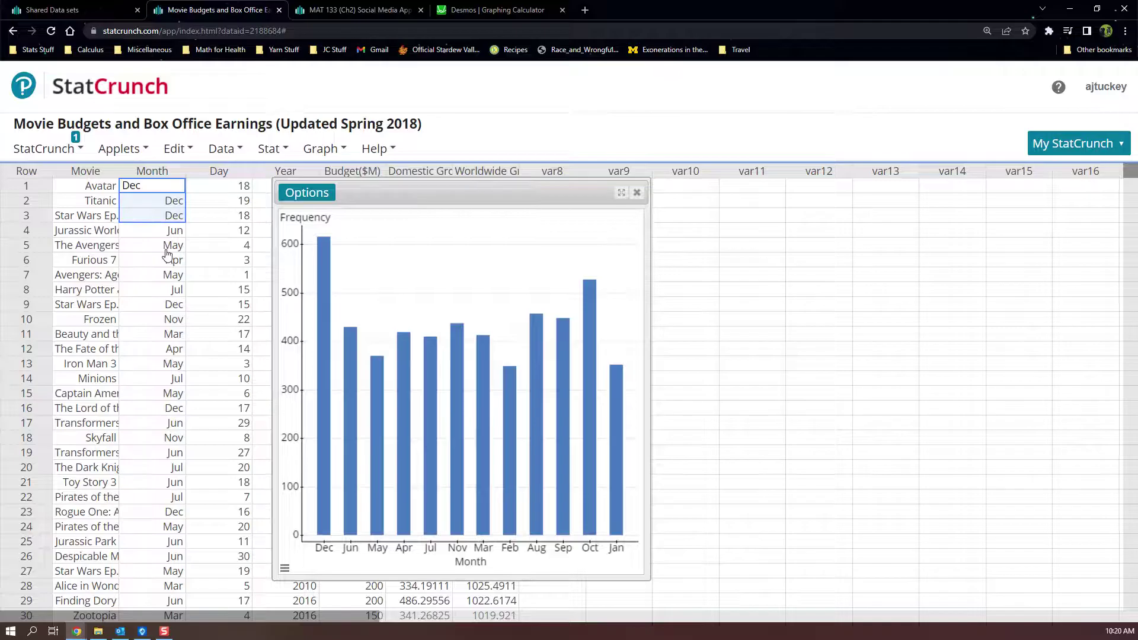
{"action": "left_click", "coordinate": [165, 237]}
{"action": "double_click", "coordinate": [165, 262]}
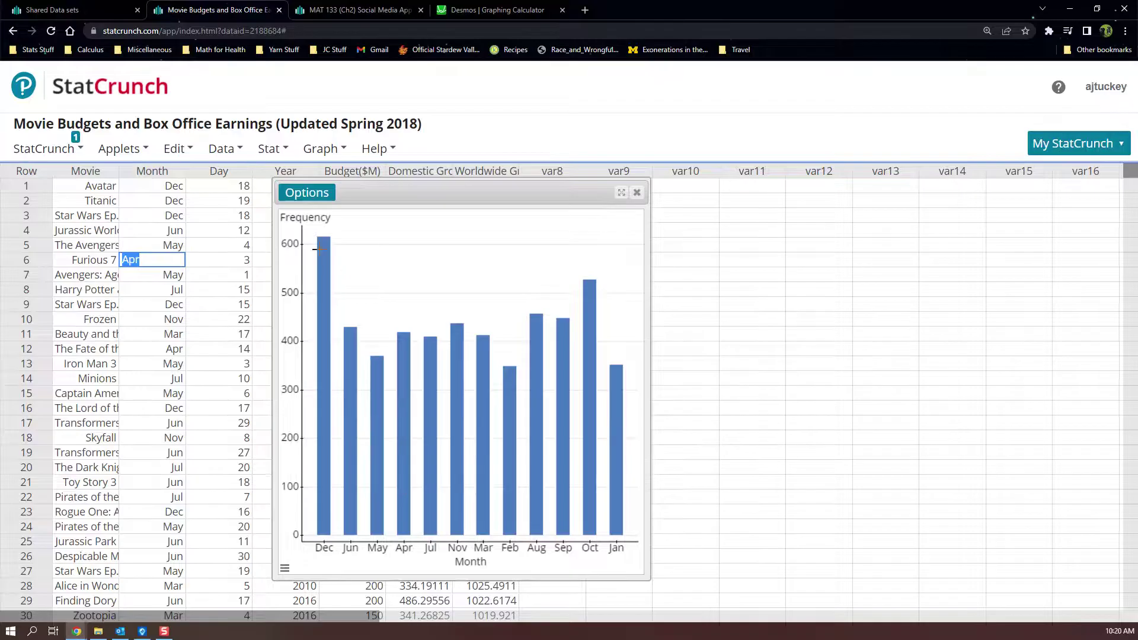
{"action": "left_click", "coordinate": [311, 199]}
{"action": "left_click", "coordinate": [304, 213]}
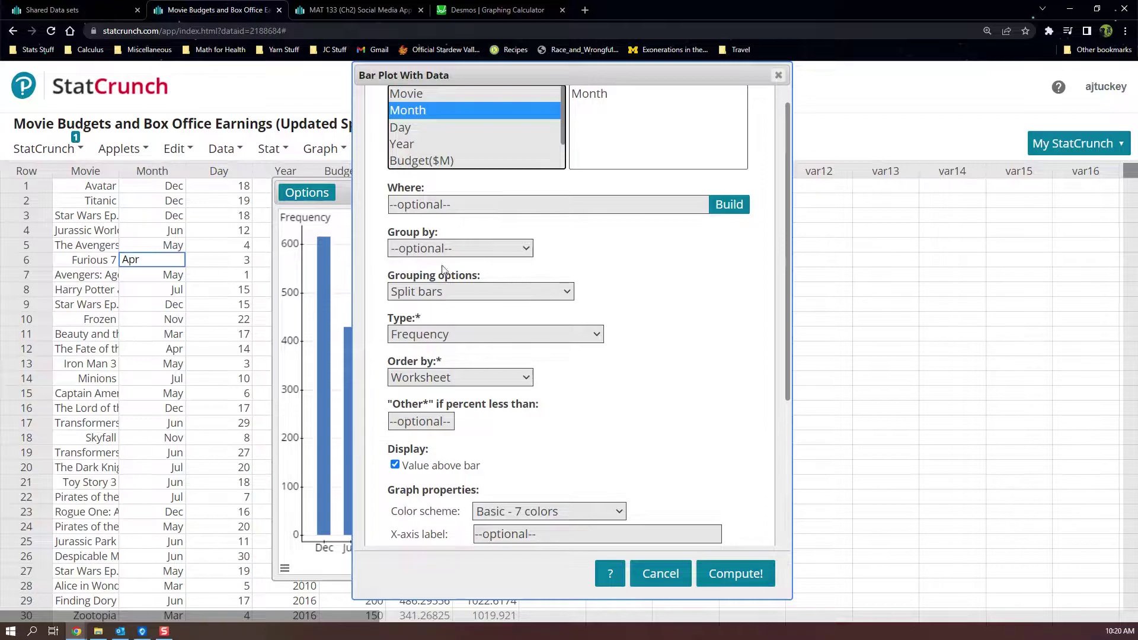
{"action": "left_click", "coordinate": [441, 378]}
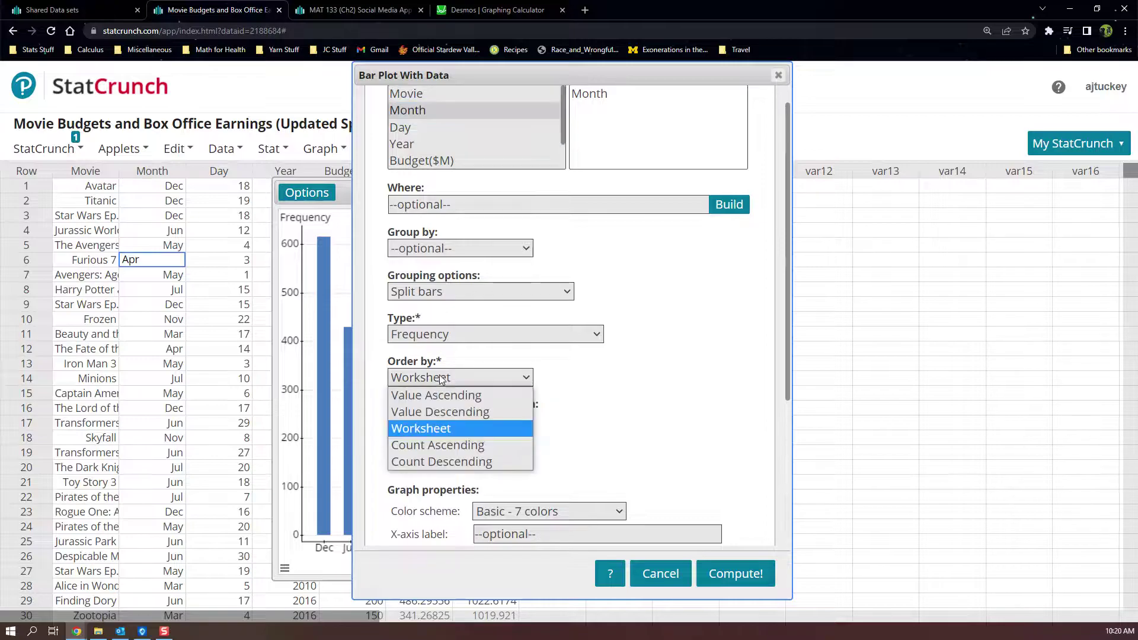
{"action": "left_click", "coordinate": [441, 398]}
{"action": "left_click", "coordinate": [736, 574]}
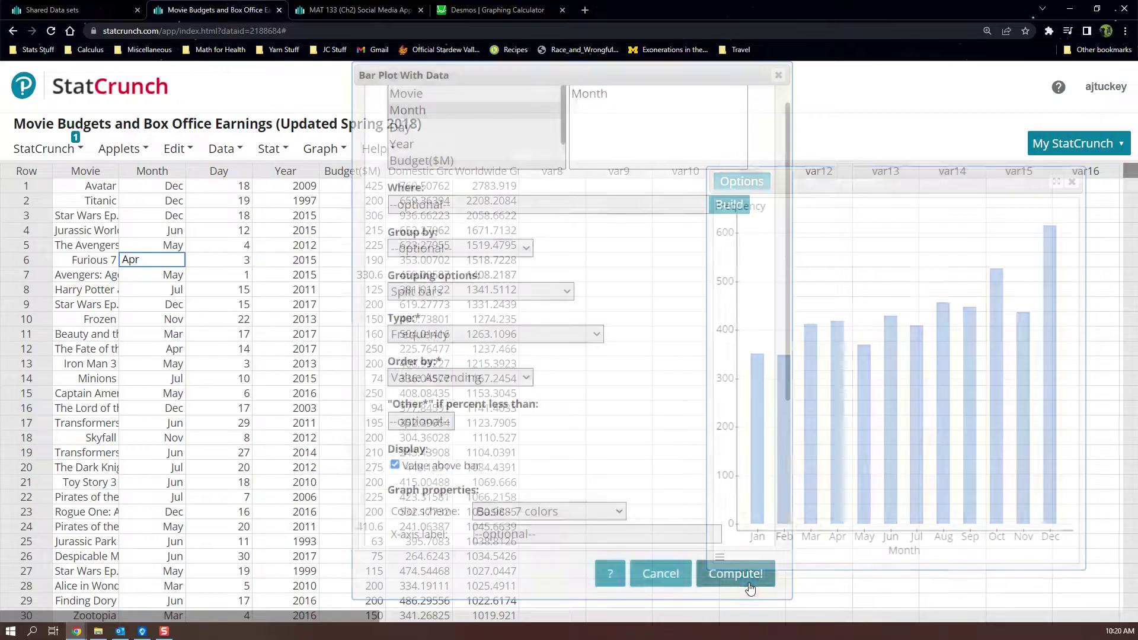
{"action": "left_click_drag", "start_coordinate": [838, 176], "coordinate": [330, 179]}
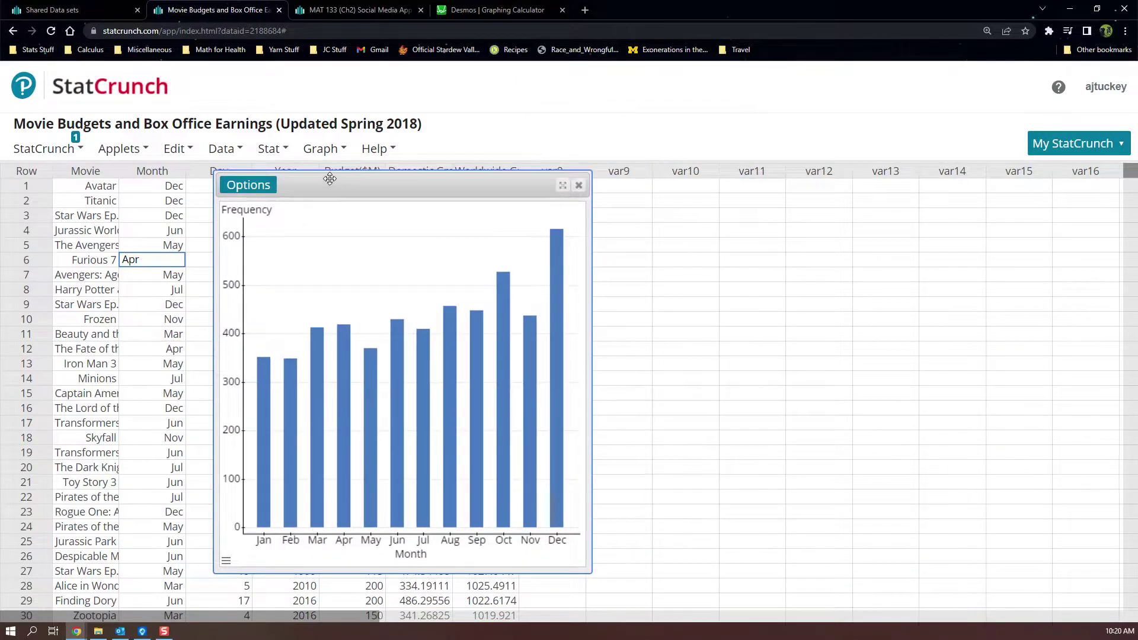
{"action": "left_click", "coordinate": [348, 13]}
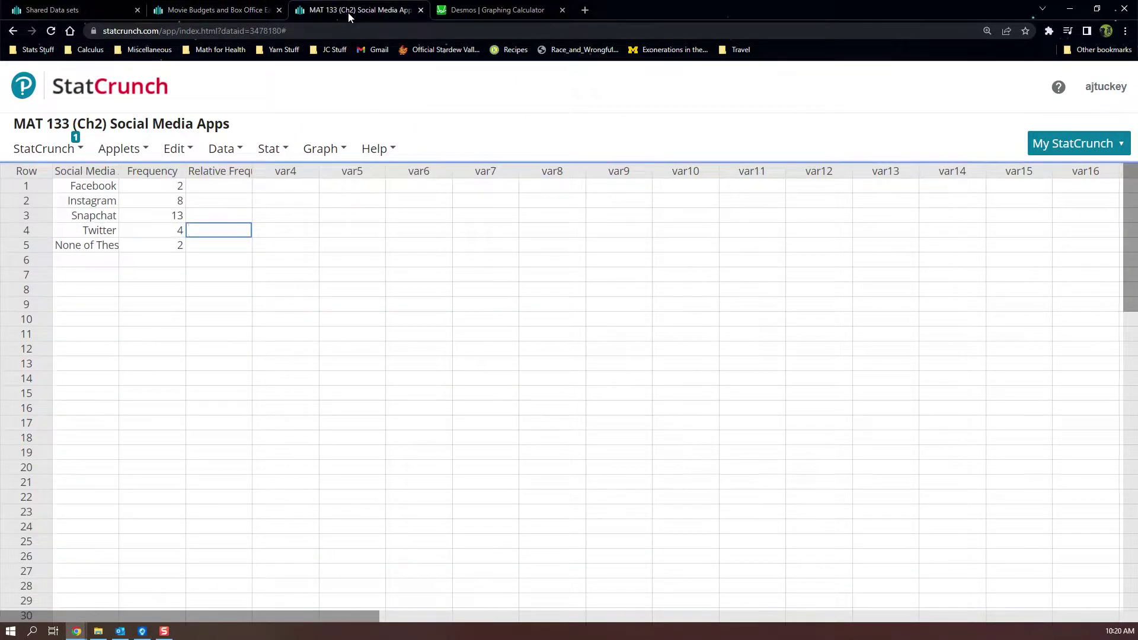
Choose Graph > Bar Plot > With Summary on the Social Media Apps sheet
{"action": "left_click", "coordinate": [331, 148]}
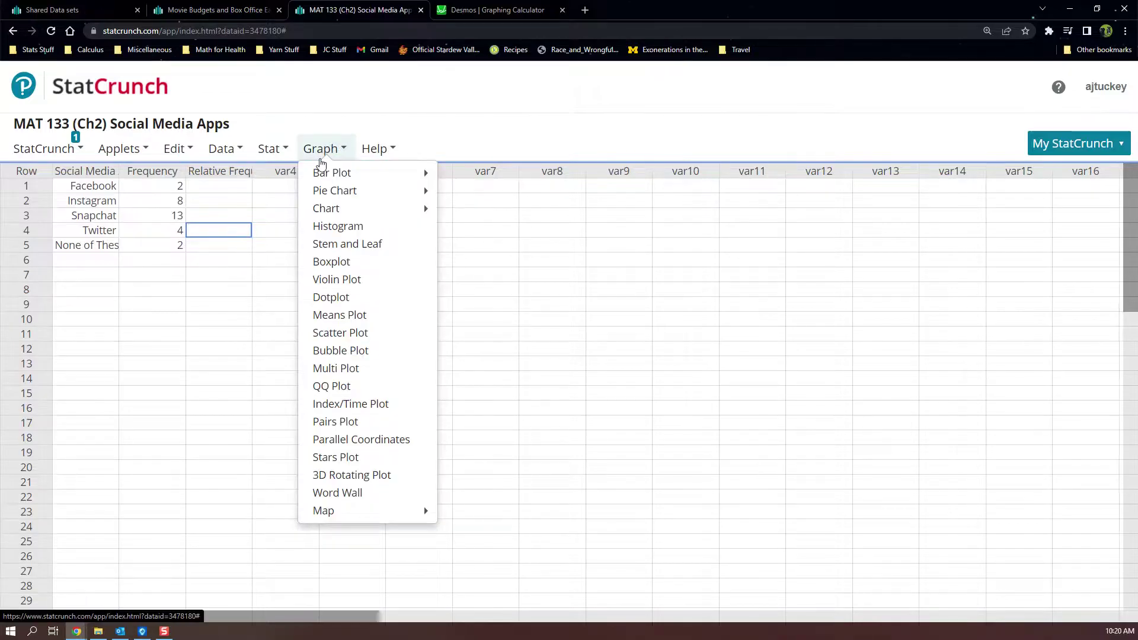
{"action": "mouse_move", "coordinate": [321, 172]}
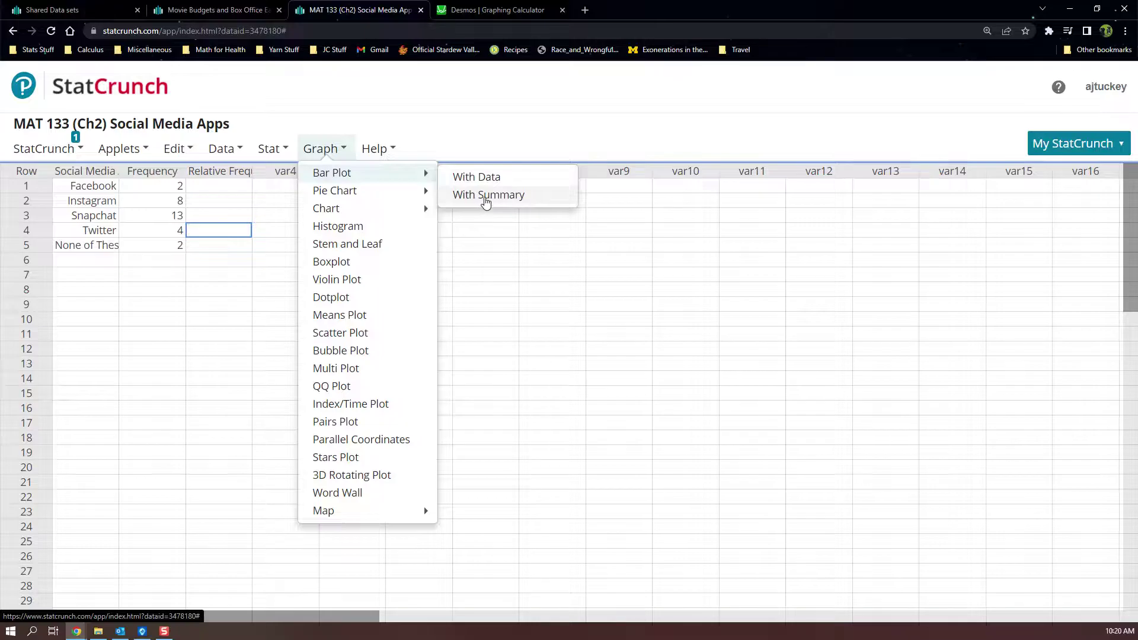
{"action": "left_click", "coordinate": [485, 199]}
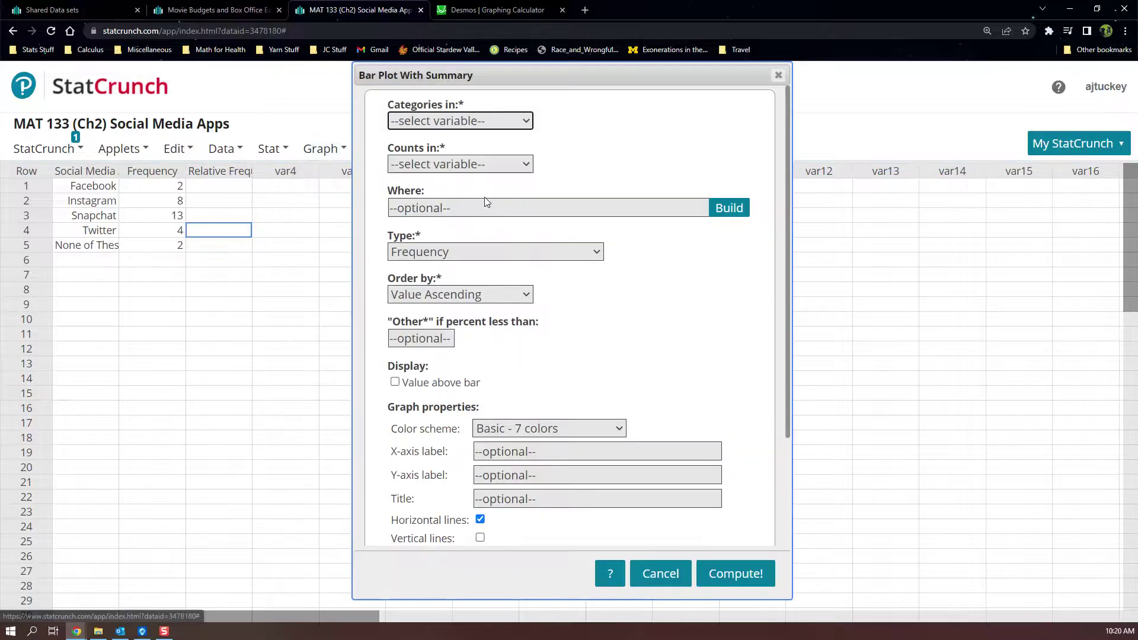
Plot Social Media App by Frequency in worksheet order with values above bars (2, 8, 13, 4, 2)
{"action": "left_click", "coordinate": [485, 122]}
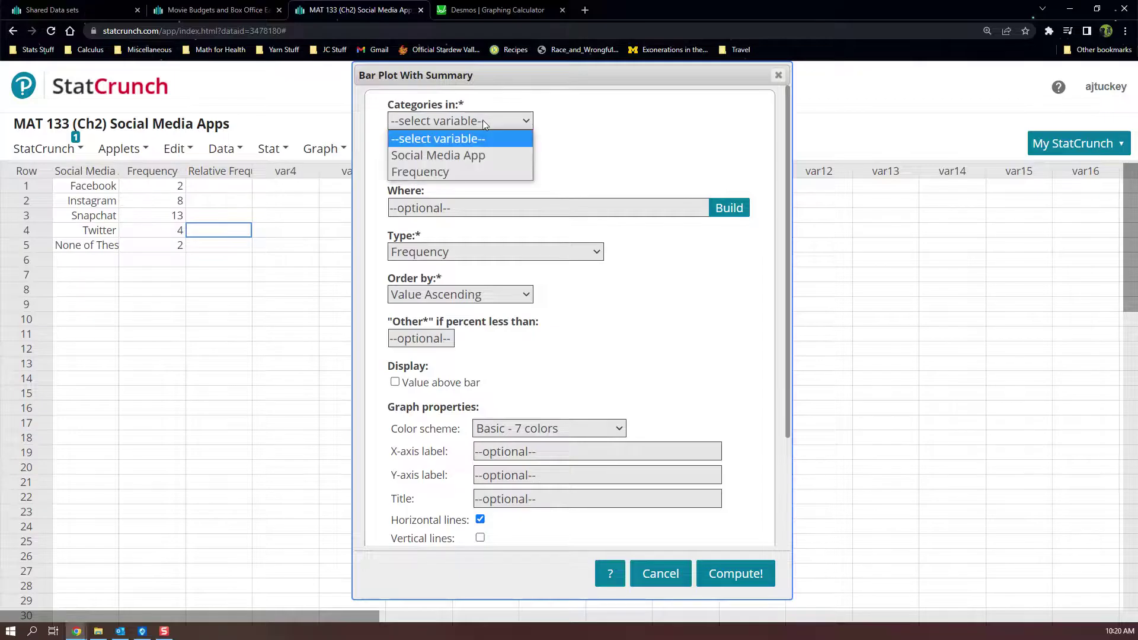
{"action": "left_click", "coordinate": [466, 153]}
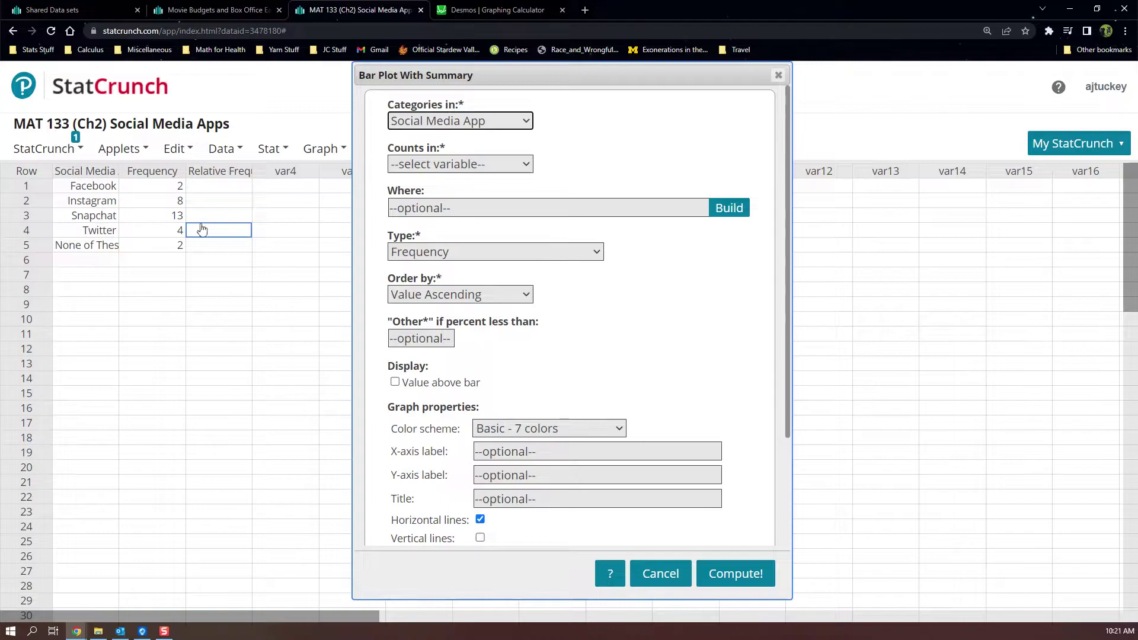
{"action": "left_click", "coordinate": [464, 164]}
{"action": "left_click", "coordinate": [460, 198]}
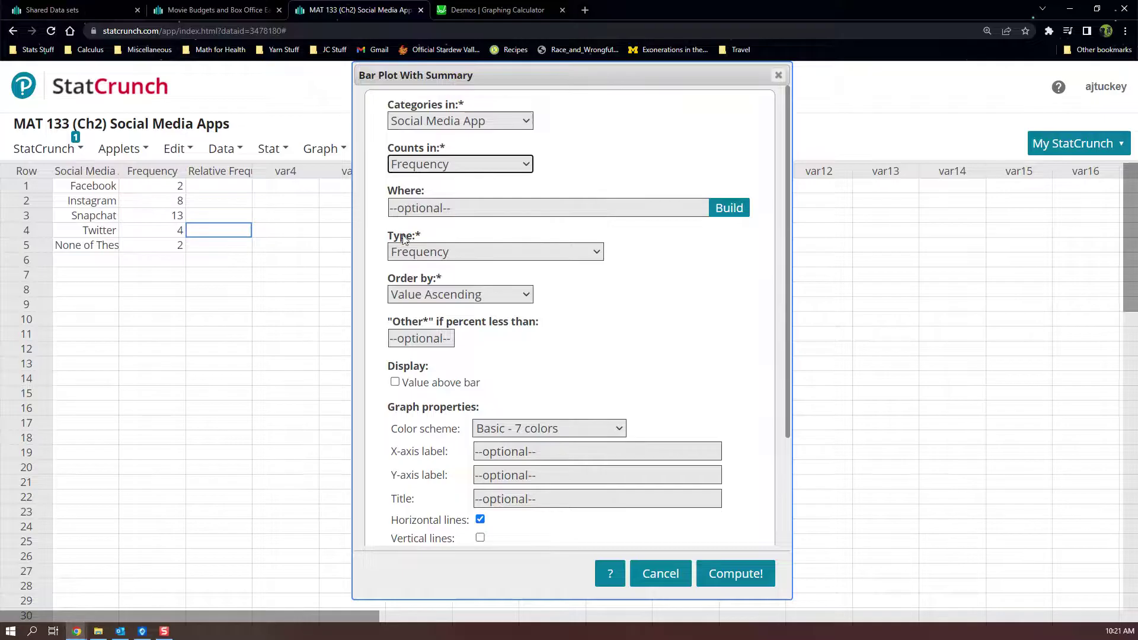
{"action": "left_click", "coordinate": [423, 260]}
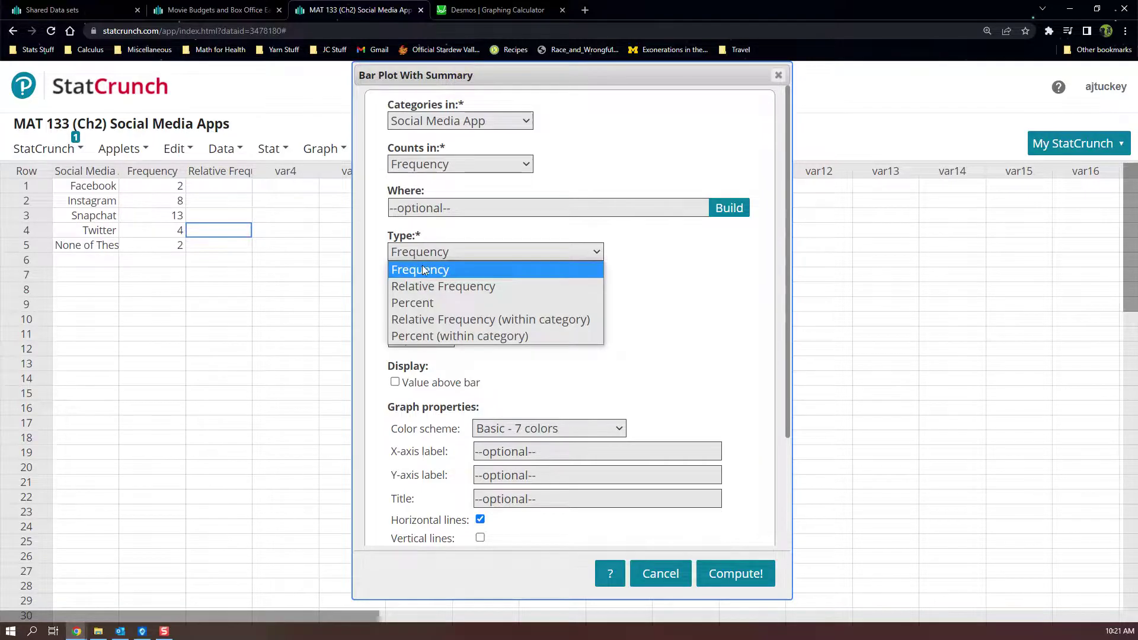
{"action": "left_click", "coordinate": [422, 266]}
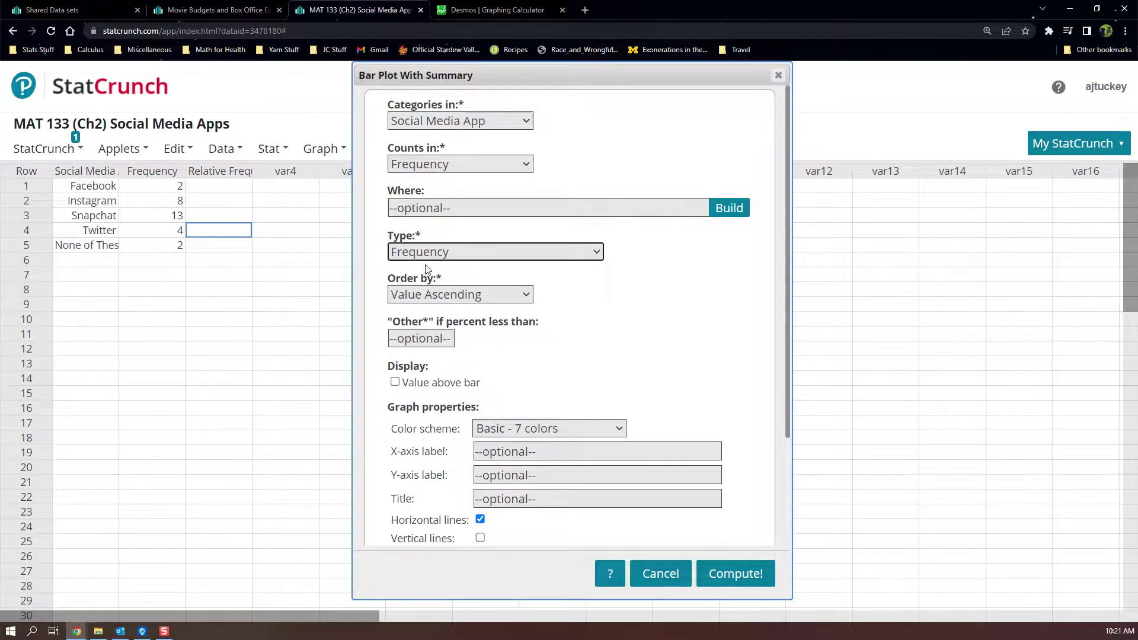
{"action": "left_click", "coordinate": [419, 295]}
{"action": "left_click", "coordinate": [427, 342]}
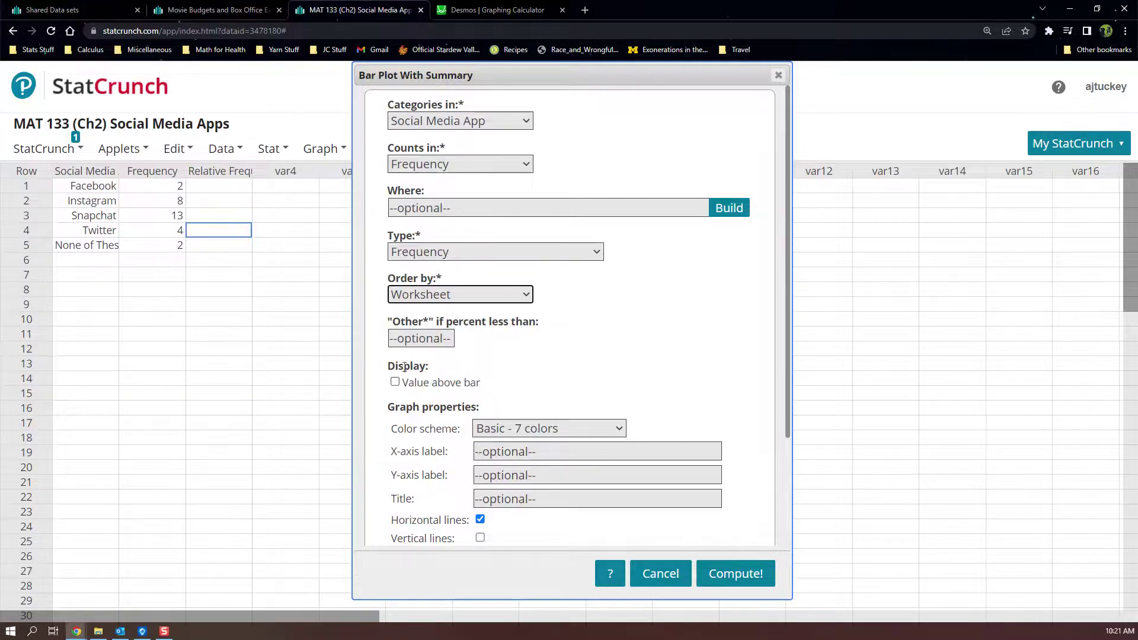
{"action": "left_click", "coordinate": [395, 383]}
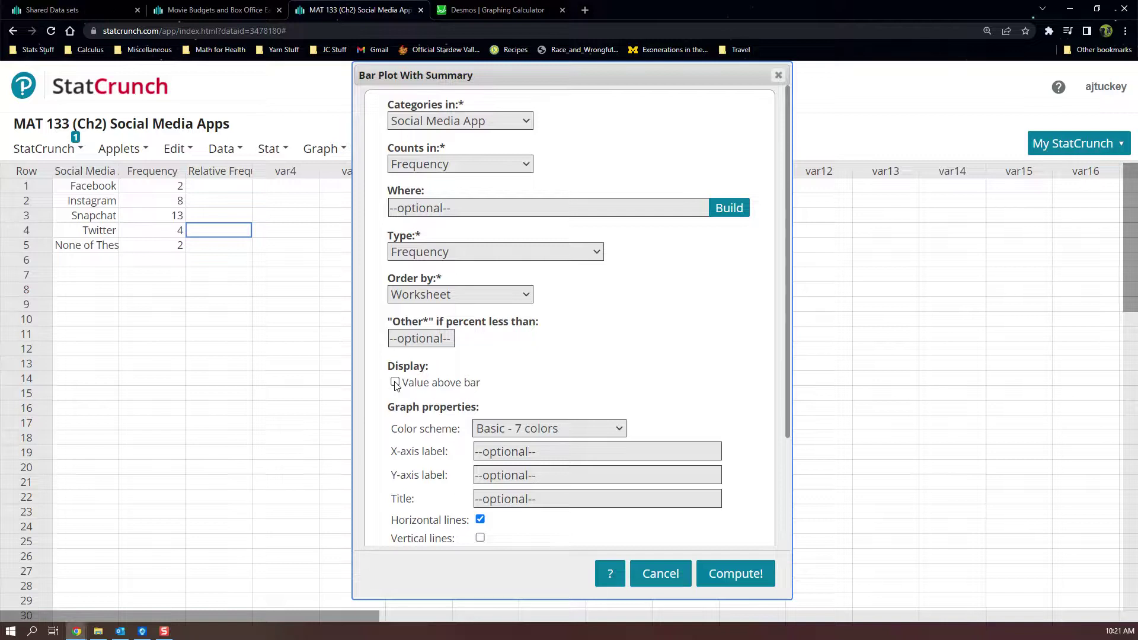
{"action": "left_click_drag", "start_coordinate": [857, 178], "coordinate": [441, 180]}
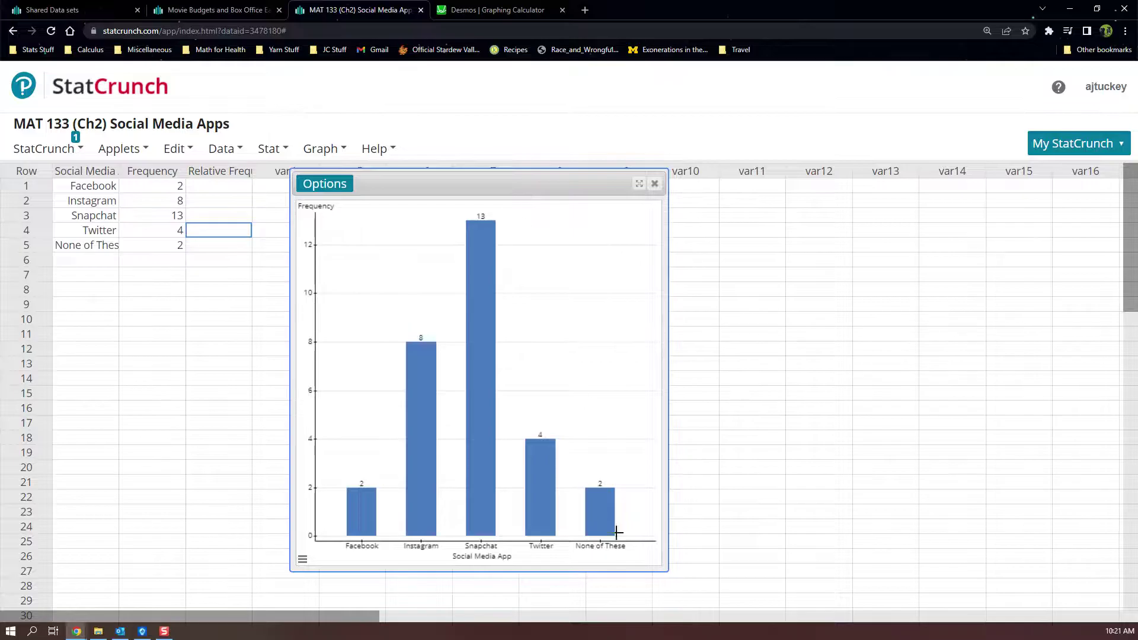
{"action": "left_click_drag", "start_coordinate": [472, 181], "coordinate": [424, 191]}
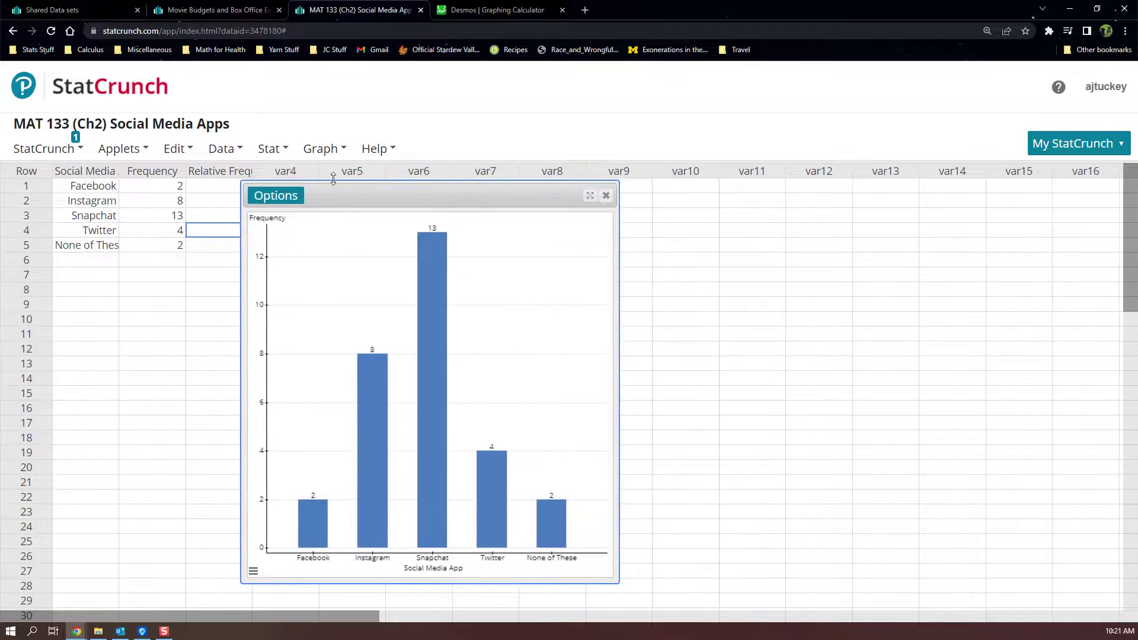
Start a With Summary bar plot using Social Media App categories and Frequency counts
{"action": "left_click", "coordinate": [320, 151]}
{"action": "mouse_move", "coordinate": [332, 177]}
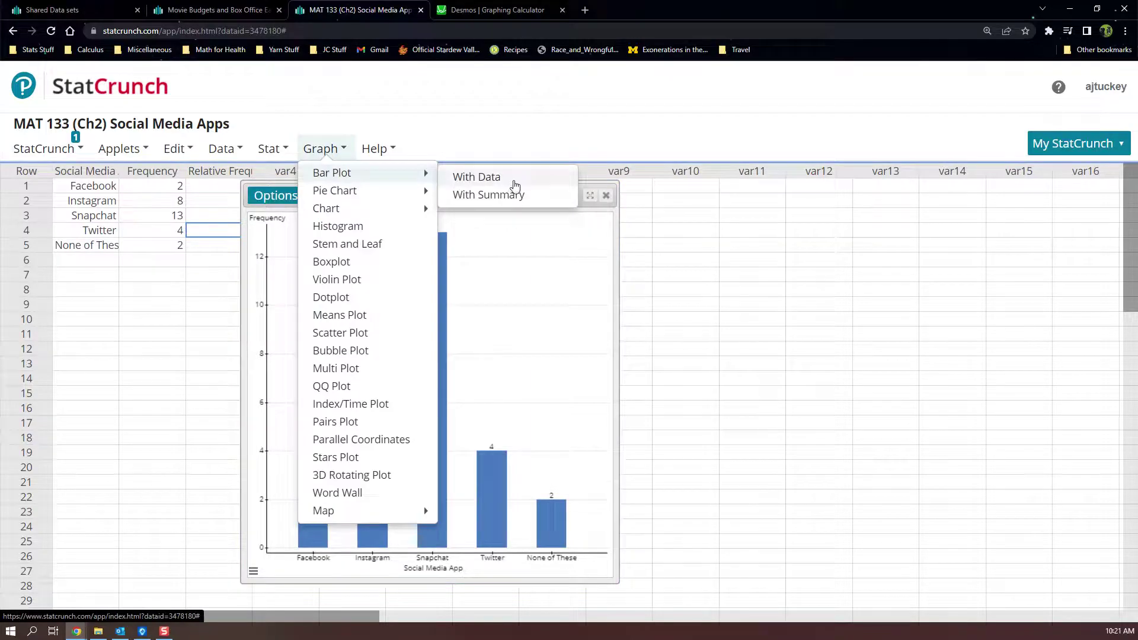
{"action": "left_click", "coordinate": [488, 196]}
{"action": "left_click", "coordinate": [457, 121]}
{"action": "left_click", "coordinate": [447, 154]}
{"action": "left_click", "coordinate": [447, 164]}
{"action": "left_click", "coordinate": [446, 199]}
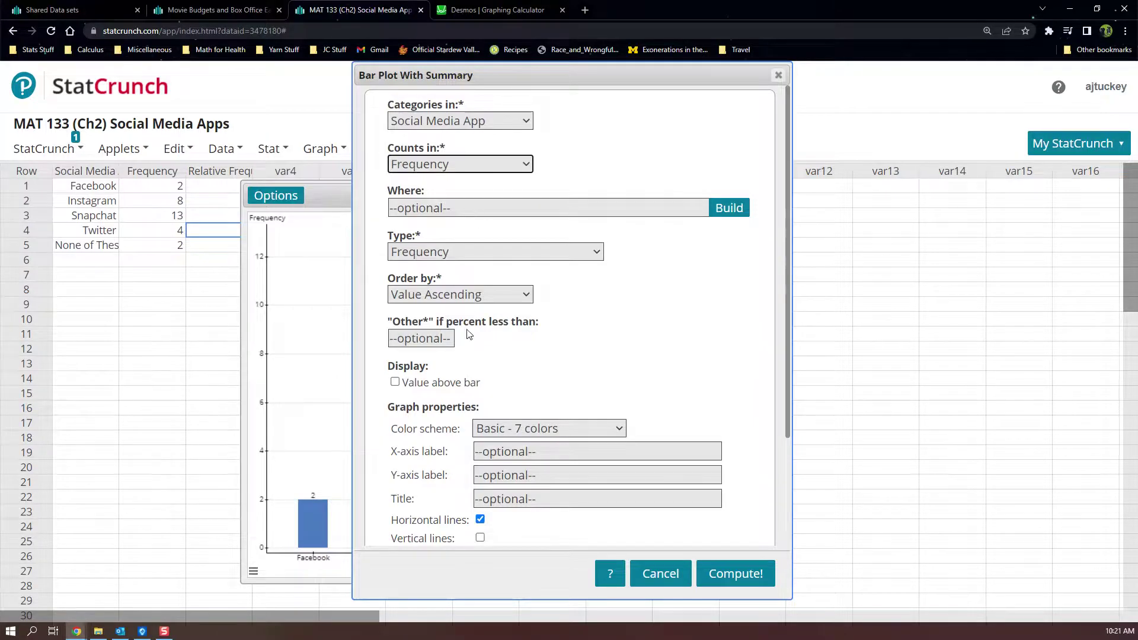
Plot relative frequencies in worksheet order with bar values (0.069–0.448), placed beside the frequency chart
{"action": "left_click", "coordinate": [465, 294]}
{"action": "left_click", "coordinate": [460, 347]}
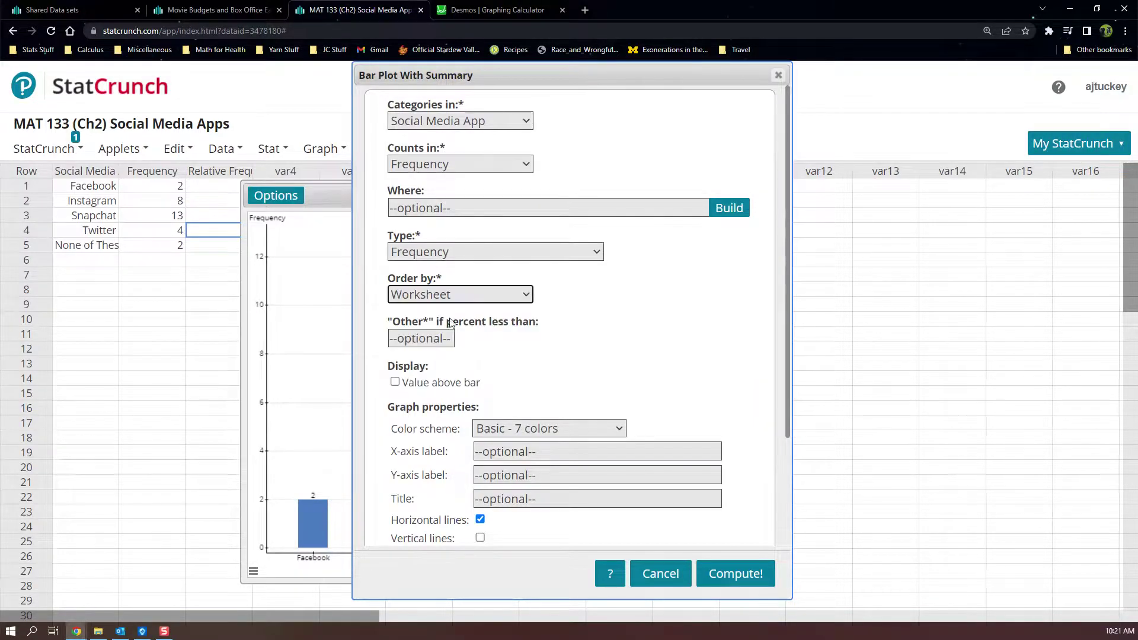
{"action": "left_click", "coordinate": [468, 249]}
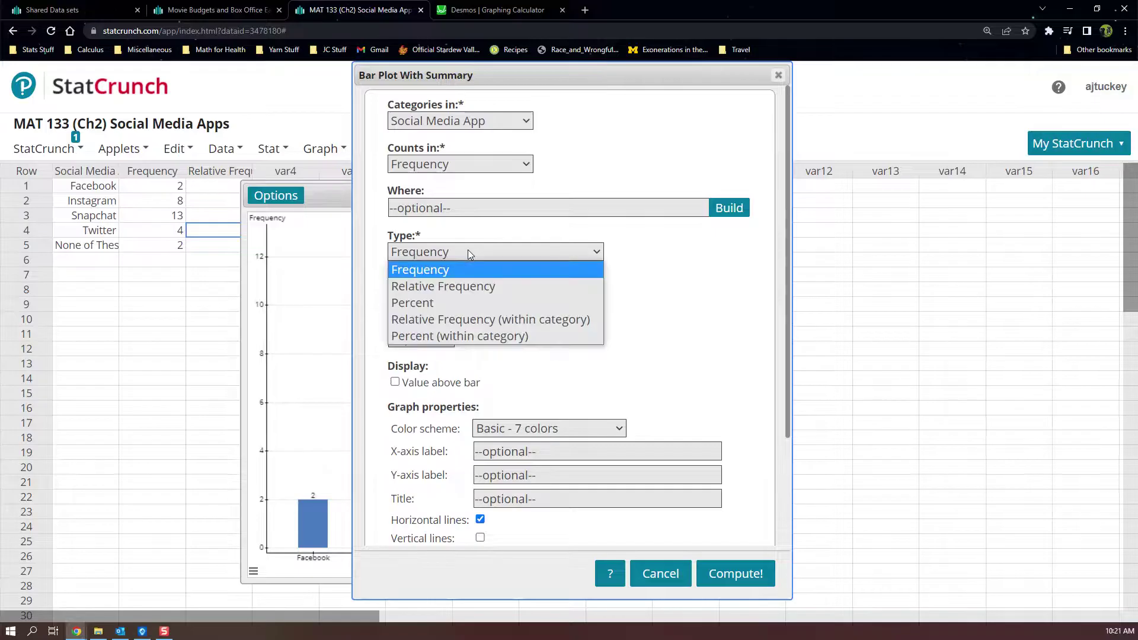
{"action": "left_click", "coordinate": [439, 290]}
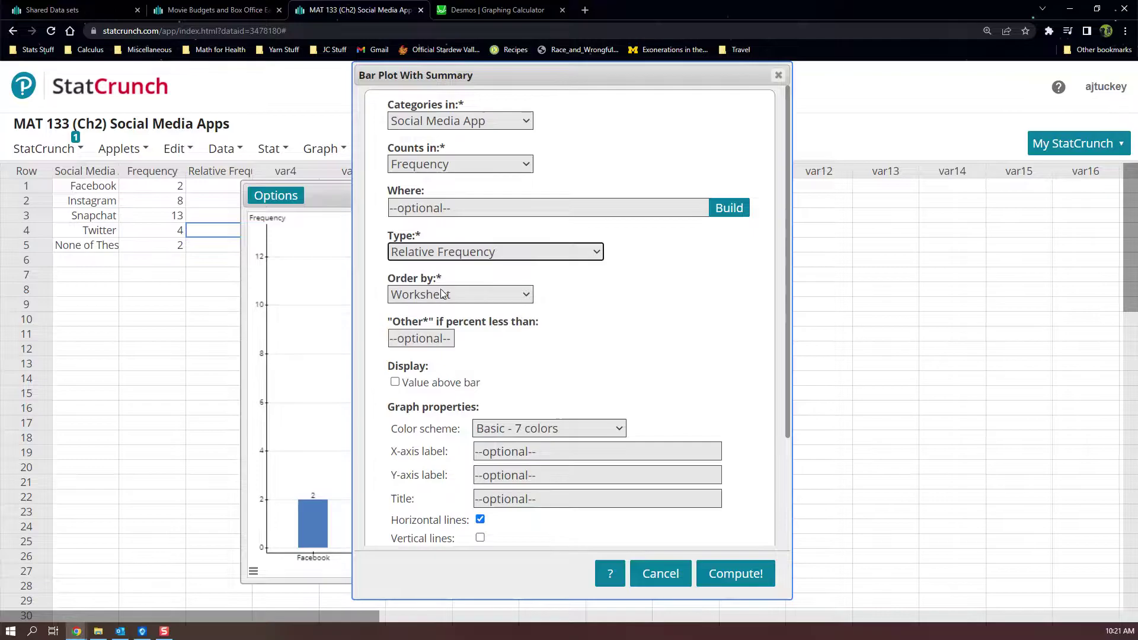
{"action": "left_click", "coordinate": [442, 383]}
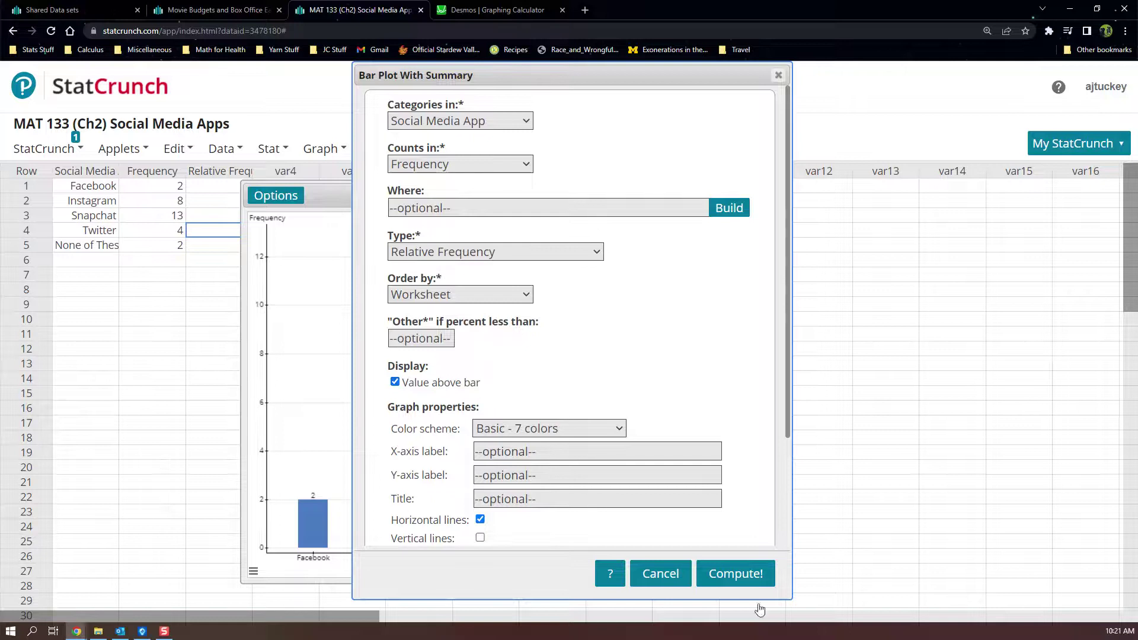
{"action": "left_click", "coordinate": [754, 571]}
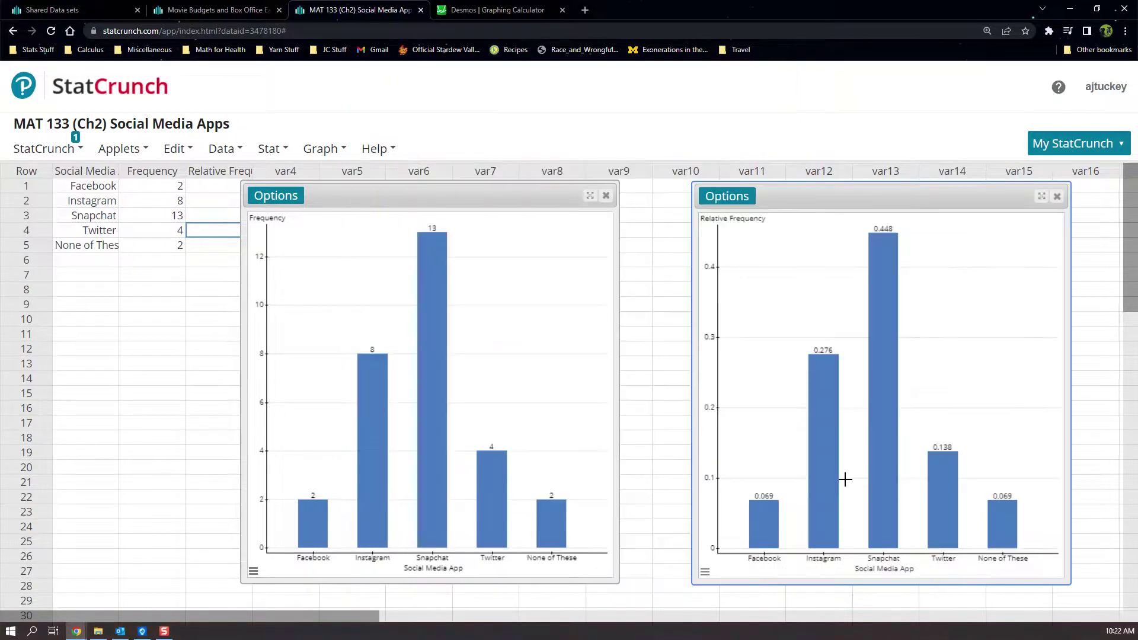
{"action": "left_click_drag", "start_coordinate": [861, 193], "coordinate": [647, 188]}
{"action": "left_click_drag", "start_coordinate": [356, 190], "coordinate": [187, 191]}
{"action": "left_click_drag", "start_coordinate": [602, 191], "coordinate": [523, 196]}
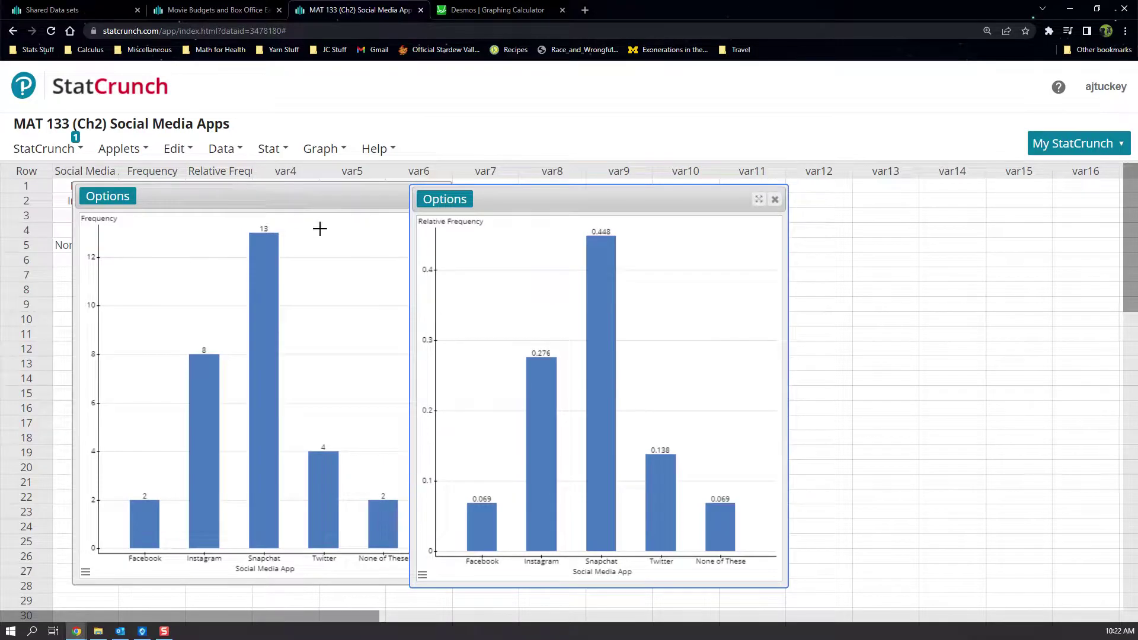
Create a Percent bar chart of Social Media App by Frequency in worksheet order
{"action": "left_click", "coordinate": [308, 156]}
{"action": "mouse_move", "coordinate": [314, 153]}
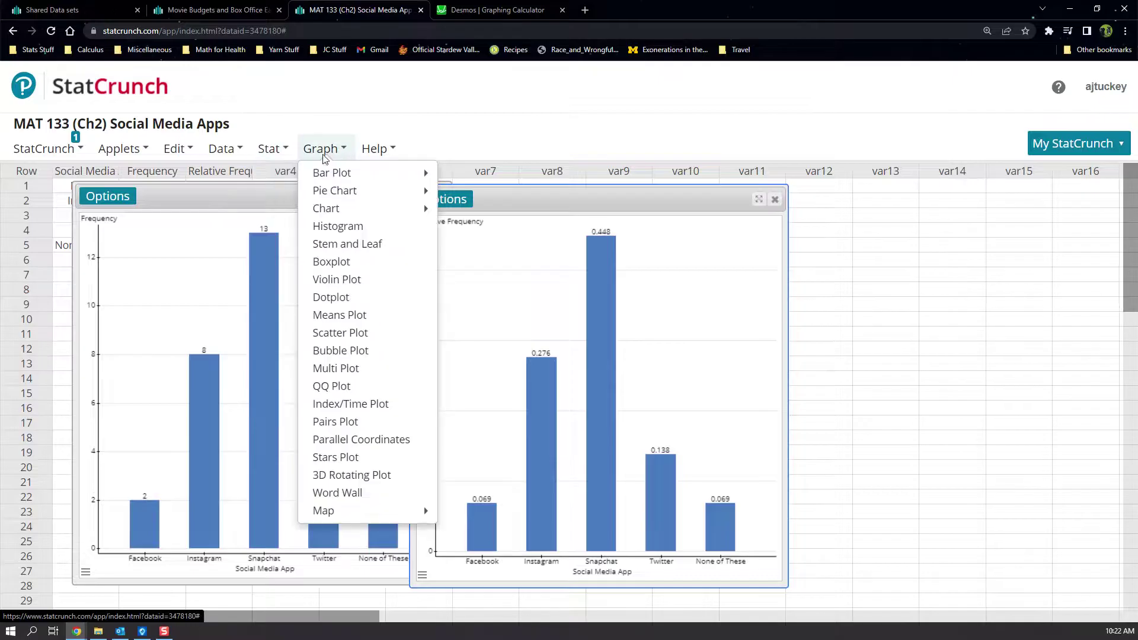
{"action": "mouse_move", "coordinate": [330, 173]}
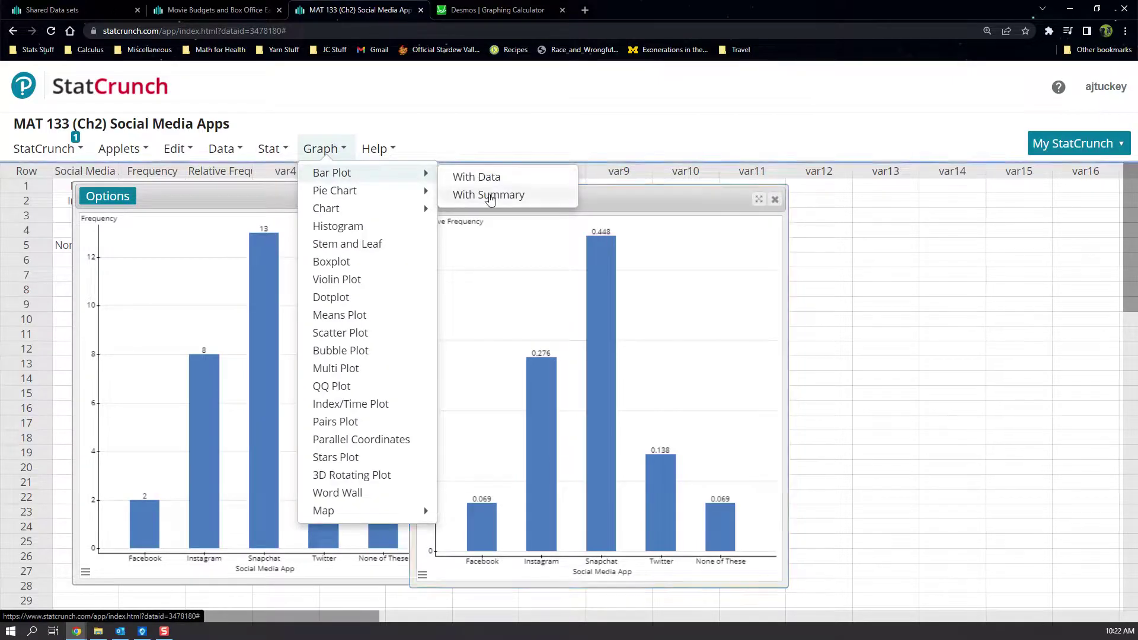
{"action": "left_click", "coordinate": [486, 194]}
{"action": "left_click", "coordinate": [463, 121]}
{"action": "left_click", "coordinate": [462, 154]}
{"action": "left_click", "coordinate": [462, 164]}
{"action": "left_click", "coordinate": [468, 201]}
{"action": "left_click", "coordinate": [462, 294]}
{"action": "left_click", "coordinate": [450, 336]}
{"action": "left_click", "coordinate": [447, 252]}
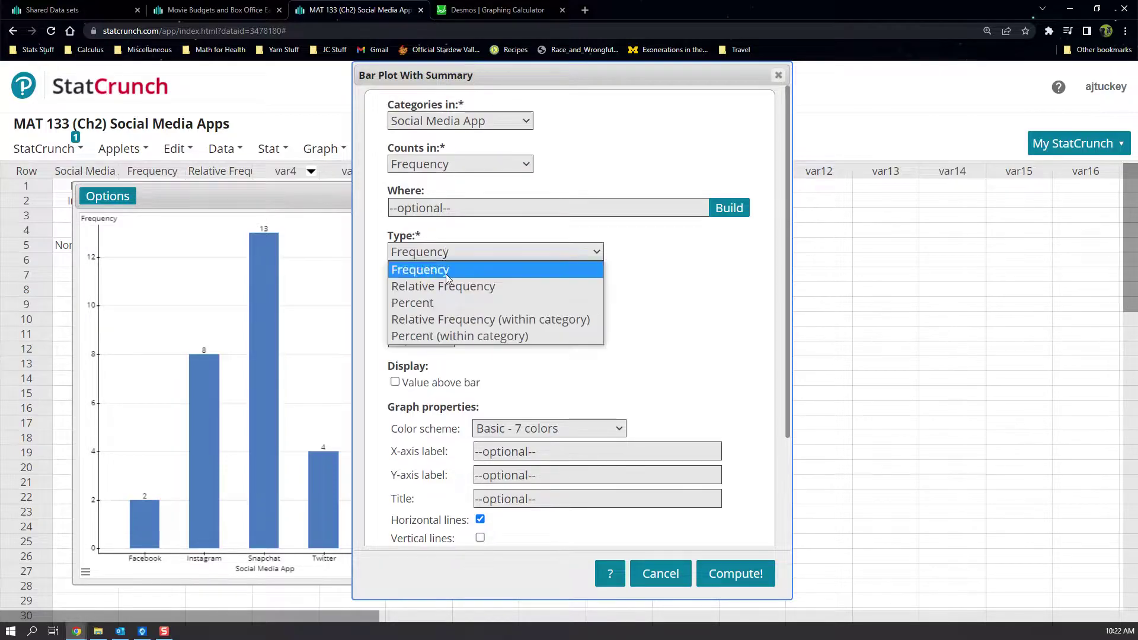
{"action": "left_click", "coordinate": [440, 303]}
{"action": "left_click_drag", "start_coordinate": [581, 76], "coordinate": [788, 95]}
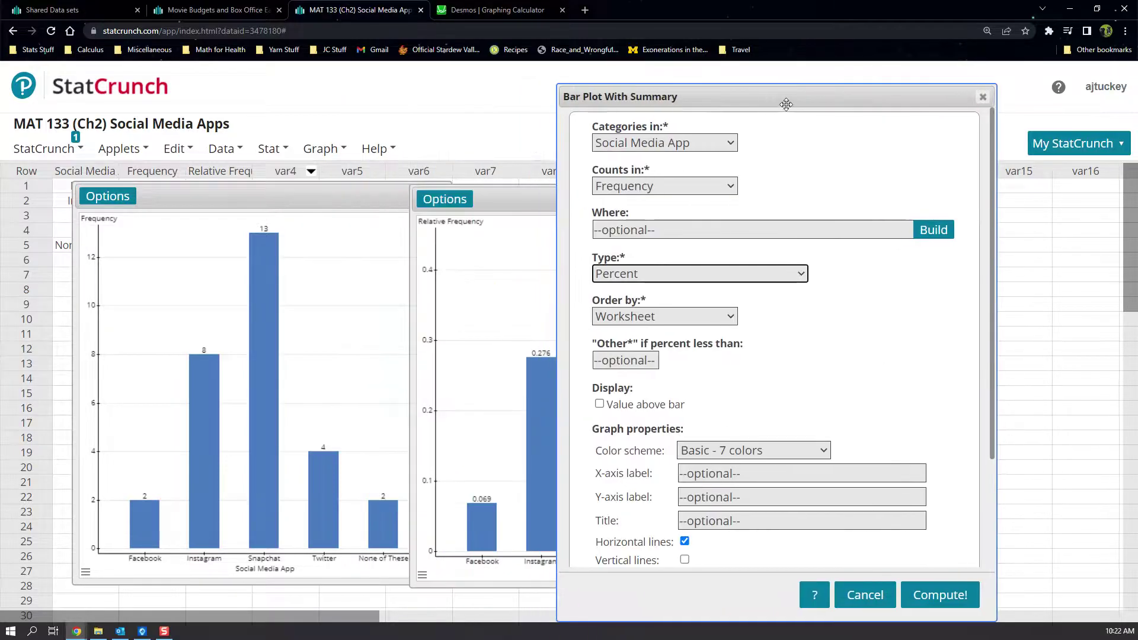
{"action": "left_click", "coordinate": [947, 593]}
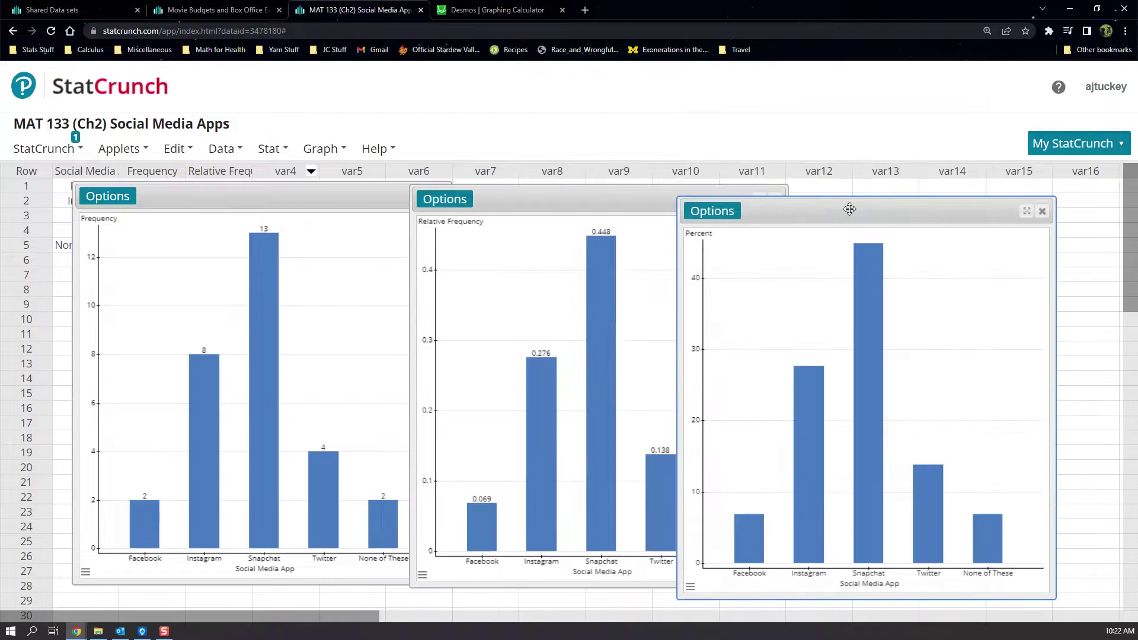
Edit the percent chart to show values above the bars and recompute it
{"action": "left_click_drag", "start_coordinate": [852, 208], "coordinate": [914, 195]}
{"action": "left_click", "coordinate": [789, 204]}
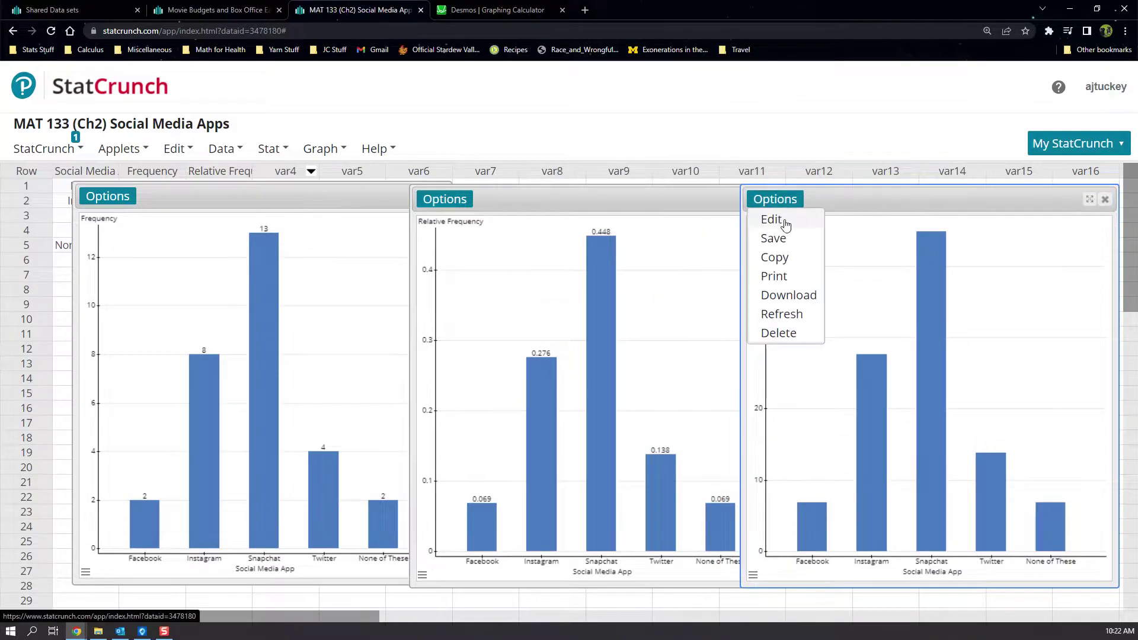
{"action": "left_click", "coordinate": [773, 220]}
{"action": "left_click", "coordinate": [623, 386]}
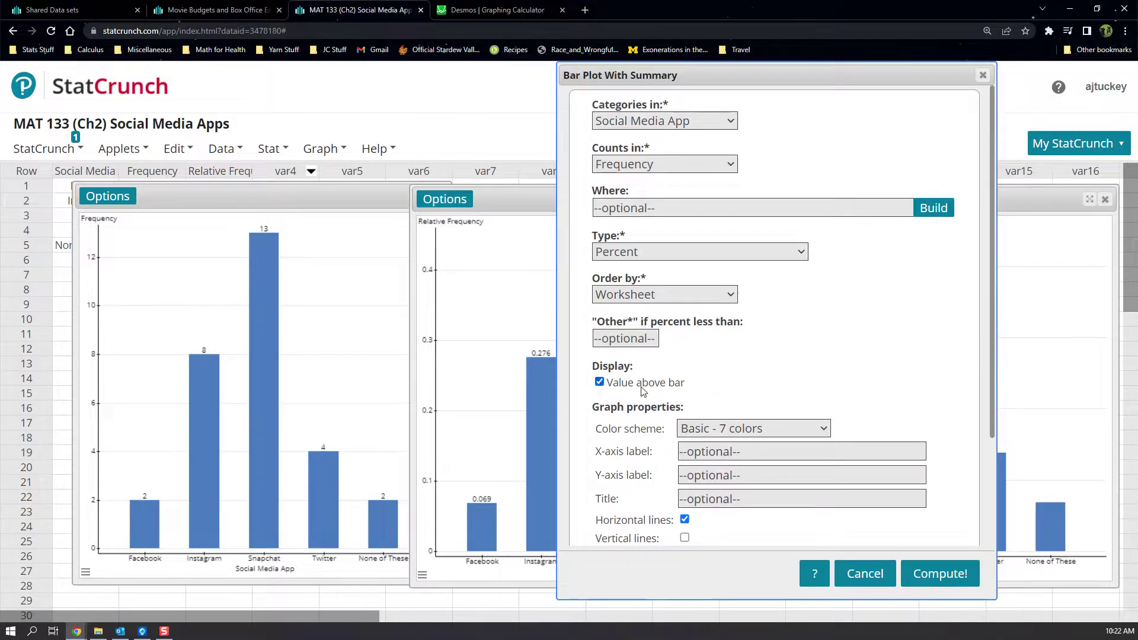
{"action": "left_click", "coordinate": [932, 579]}
{"action": "left_click_drag", "start_coordinate": [877, 215], "coordinate": [955, 198]}
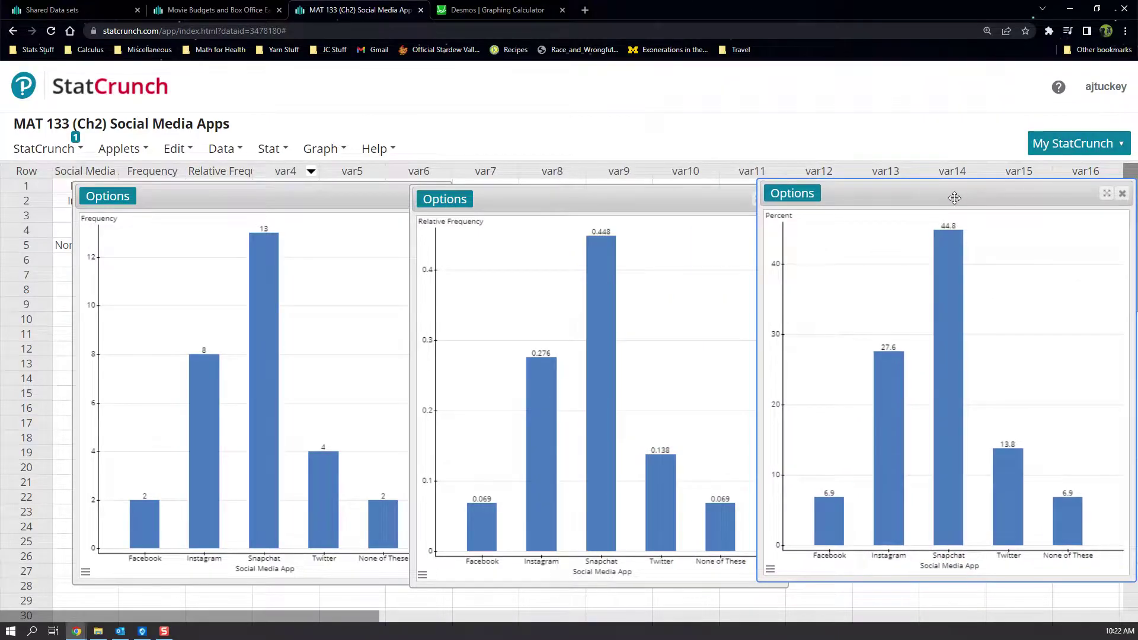
Re-edit the percent chart's worksheet order and value labels, recomputing to 6.9, 27.6, 44.8, 13.8, 6.9
{"action": "left_click_drag", "start_coordinate": [699, 201], "coordinate": [662, 196]}
{"action": "left_click", "coordinate": [811, 197]}
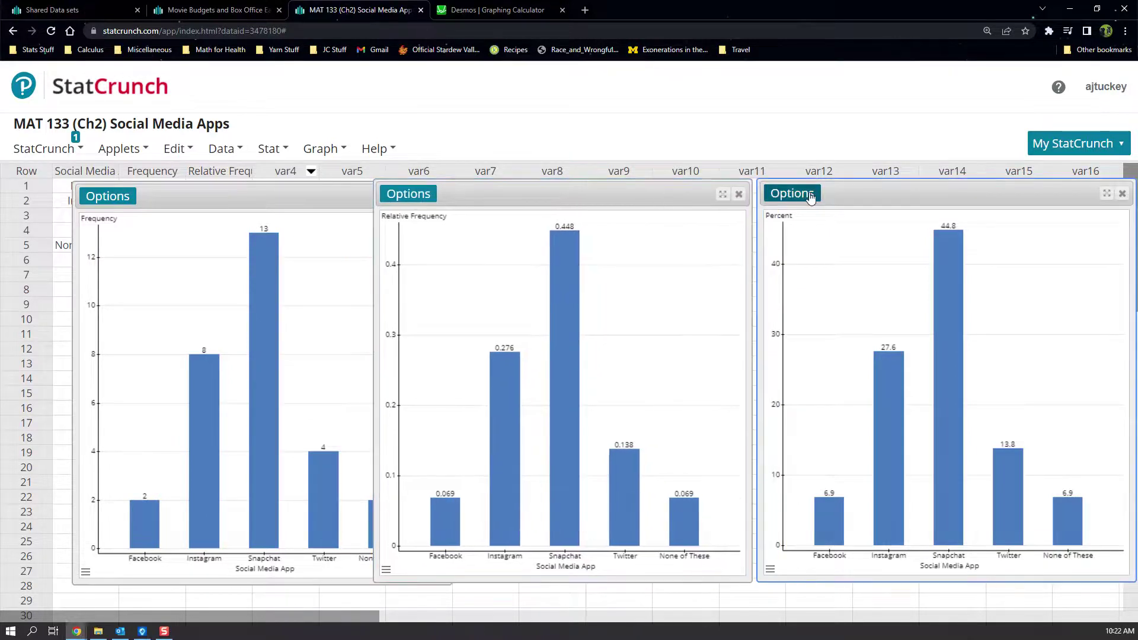
{"action": "left_click", "coordinate": [811, 197]}
{"action": "left_click", "coordinate": [789, 214]}
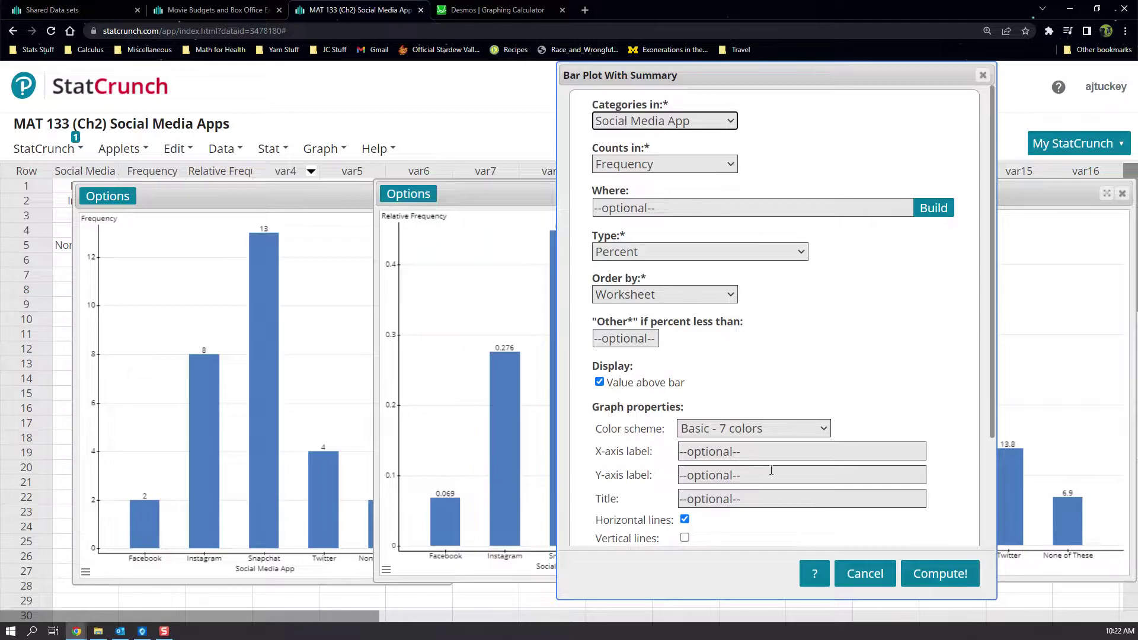
{"action": "left_click", "coordinate": [645, 296]}
{"action": "left_click", "coordinate": [644, 296]}
{"action": "left_click", "coordinate": [629, 384]}
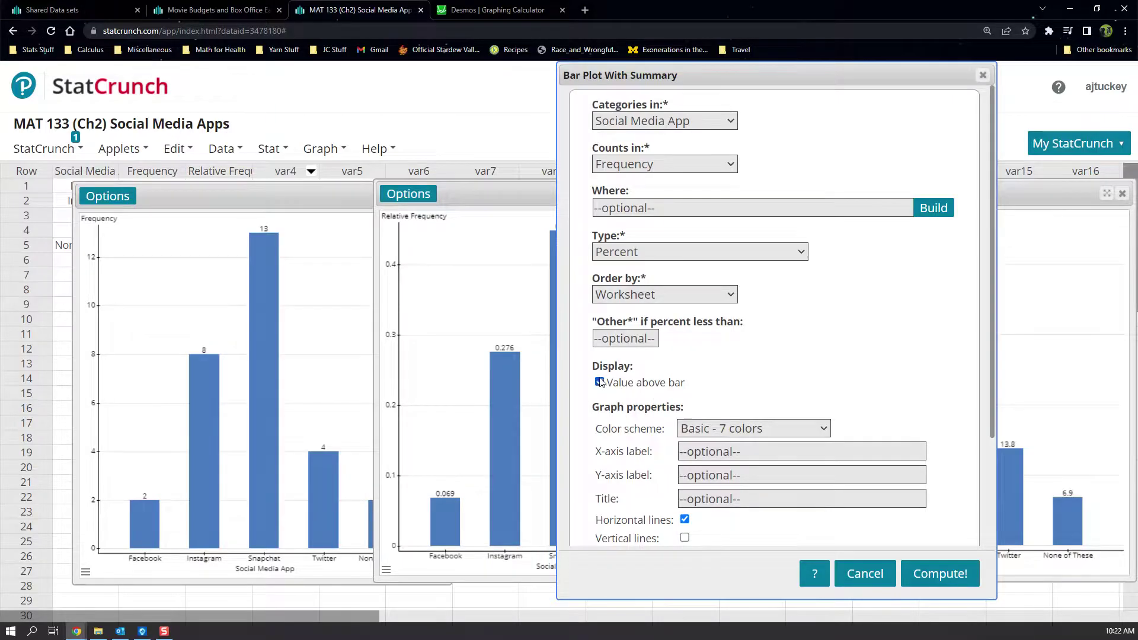
{"action": "left_click", "coordinate": [940, 573]}
Arrange the frequency, relative frequency and percent chart windows side by side
{"action": "left_click_drag", "start_coordinate": [898, 209], "coordinate": [954, 189]}
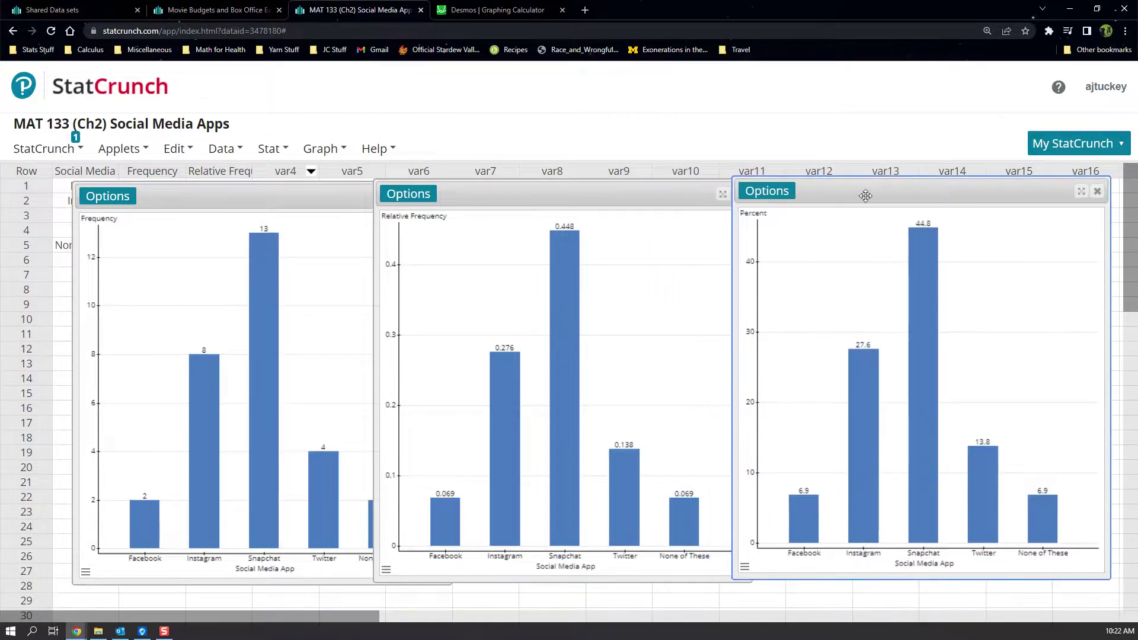
{"action": "left_click_drag", "start_coordinate": [288, 201], "coordinate": [263, 195]}
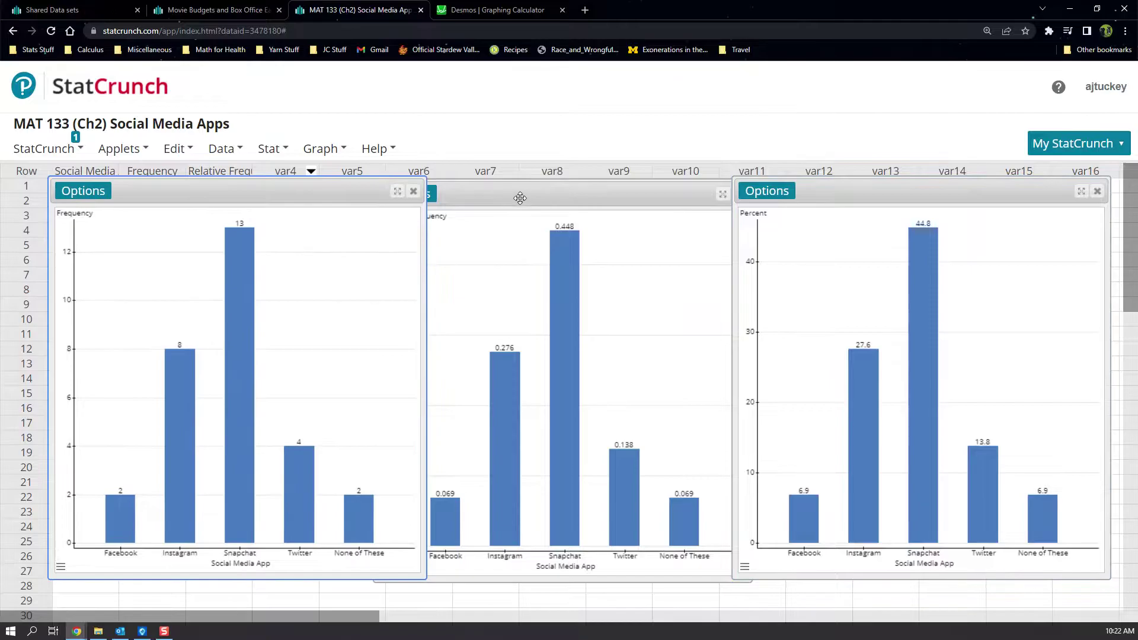
{"action": "left_click_drag", "start_coordinate": [533, 200], "coordinate": [512, 199]}
{"action": "mouse_move", "coordinate": [877, 195]}
{"action": "left_mouse_down"}
{"action": "mouse_move", "coordinate": [860, 198]}
{"action": "mouse_move", "coordinate": [874, 198]}
{"action": "left_mouse_up"}
{"action": "left_click_drag", "start_coordinate": [609, 192], "coordinate": [584, 196]}
{"action": "left_click_drag", "start_coordinate": [826, 198], "coordinate": [818, 199]}
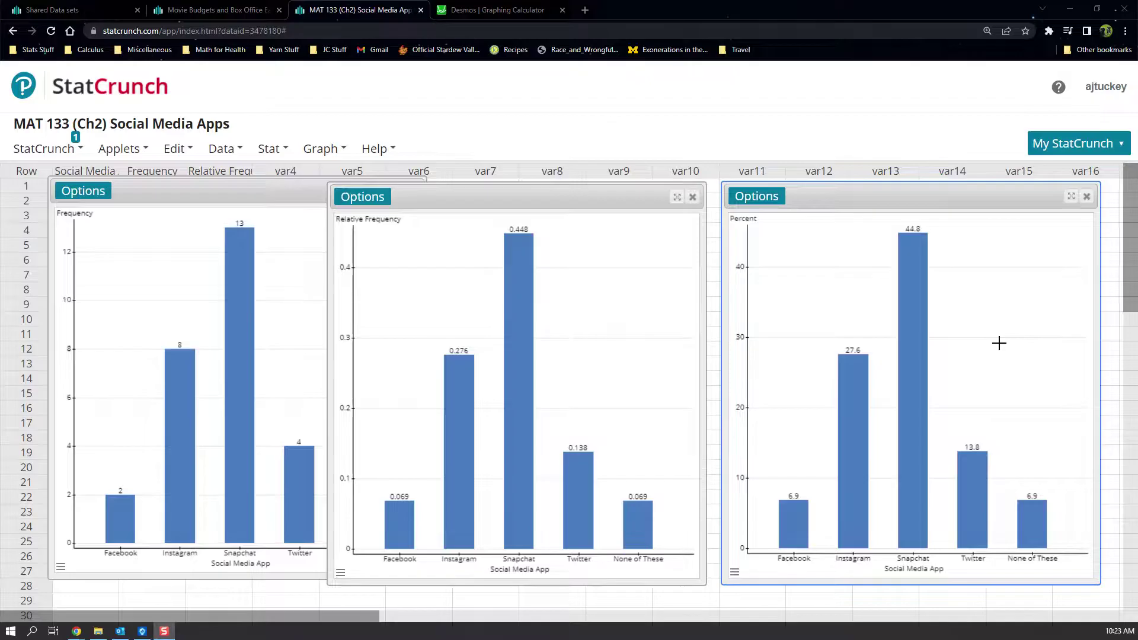
Set up another With Summary bar plot of Social Media App with Frequency counts
{"action": "left_click", "coordinate": [320, 149]}
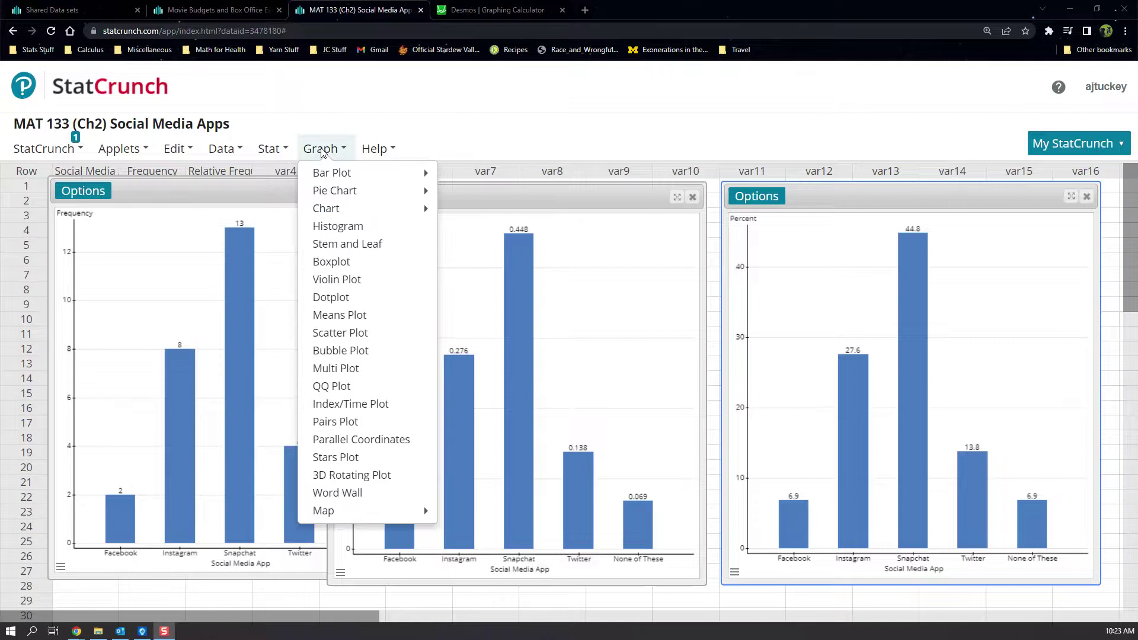
{"action": "mouse_move", "coordinate": [340, 180]}
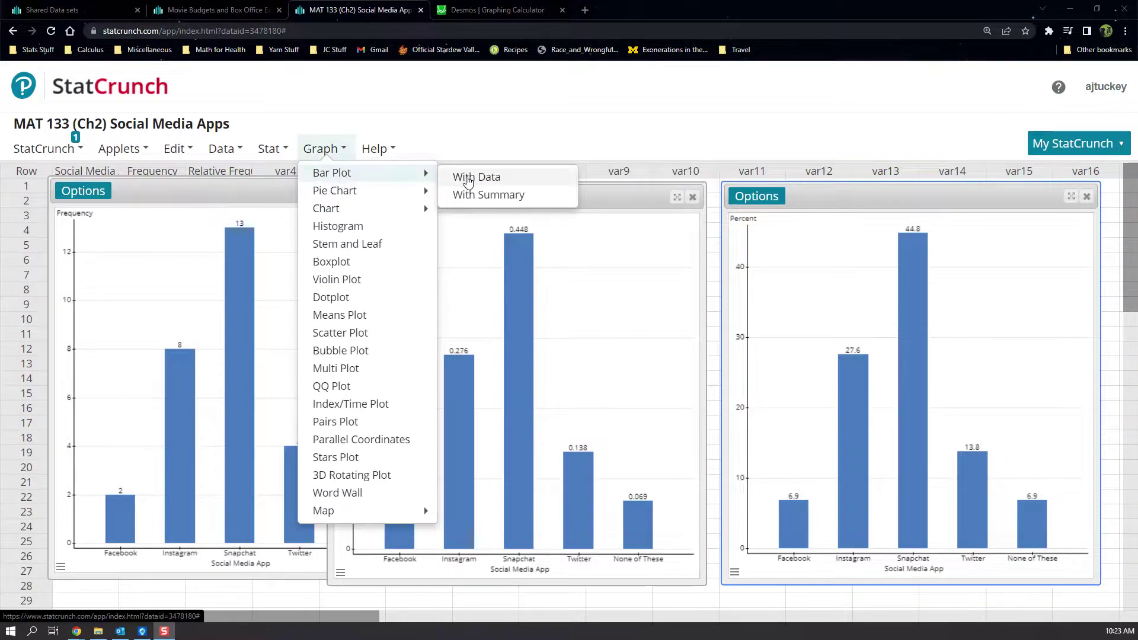
{"action": "left_click", "coordinate": [490, 195]}
{"action": "left_click", "coordinate": [486, 122]}
{"action": "left_click", "coordinate": [463, 153]}
{"action": "left_click", "coordinate": [460, 165]}
{"action": "left_click", "coordinate": [453, 197]}
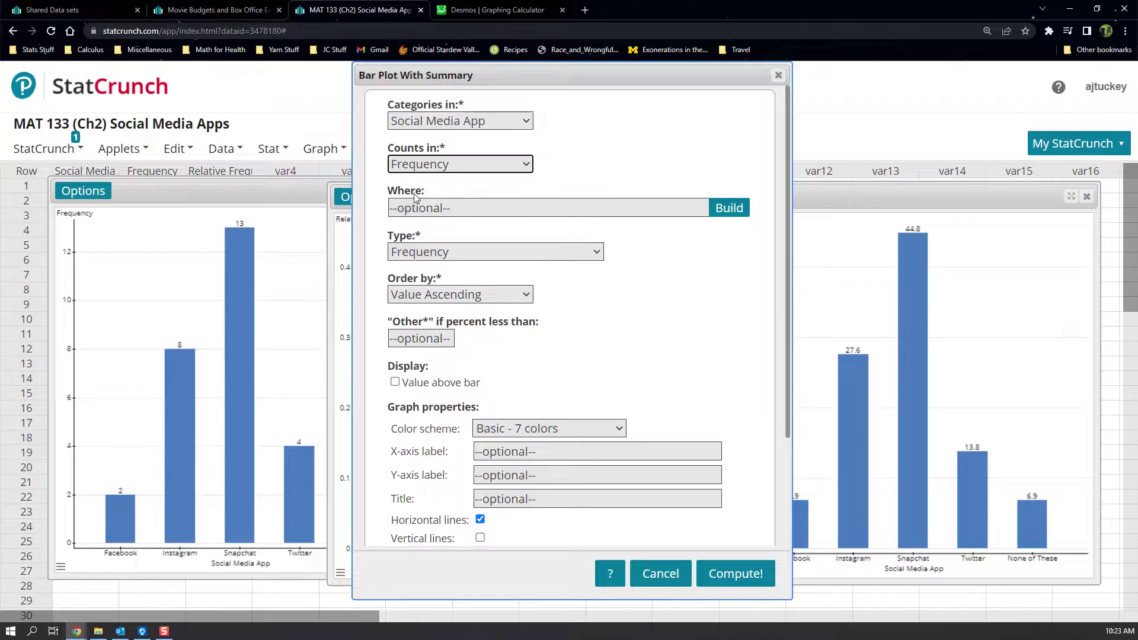
{"action": "left_click_drag", "start_coordinate": [1091, 192], "coordinate": [800, 194]}
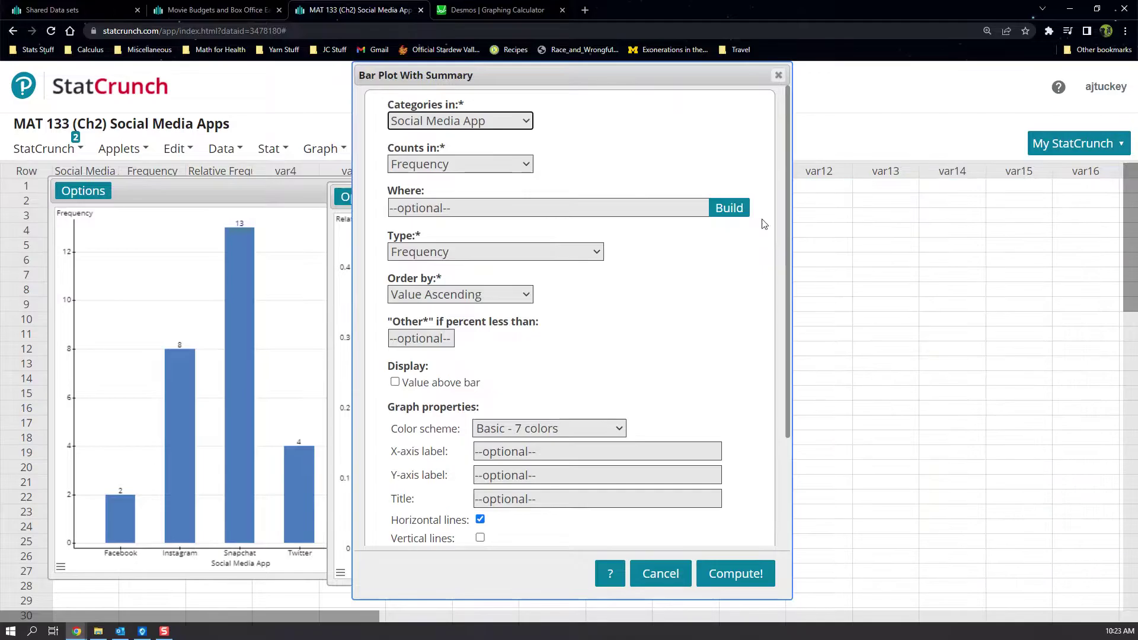
{"action": "left_click_drag", "start_coordinate": [681, 73], "coordinate": [835, 95]}
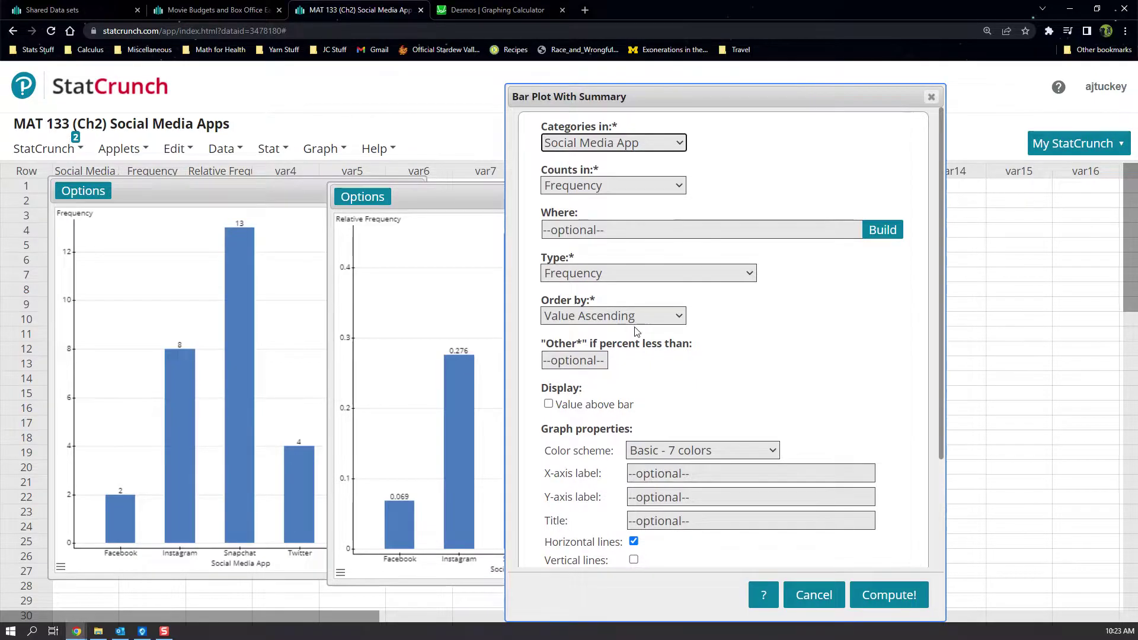
Compute a Count Descending frequency chart with bar values (Snapchat 13 first) and close the relative-frequency chart
{"action": "left_click", "coordinate": [588, 404]}
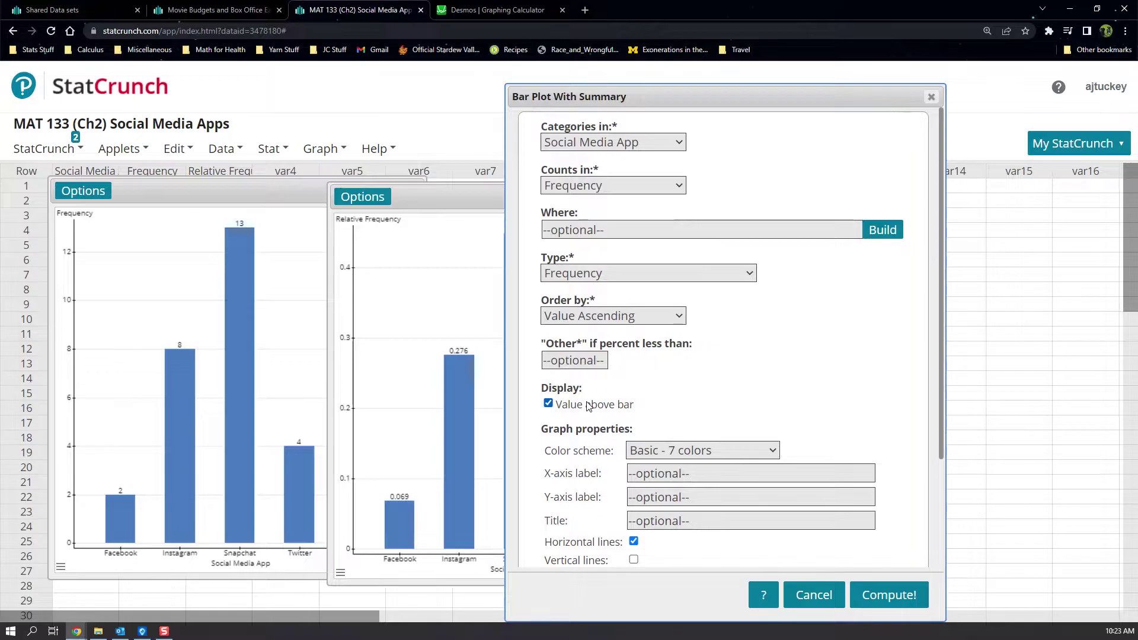
{"action": "left_click", "coordinate": [623, 273]}
{"action": "left_click", "coordinate": [612, 289]}
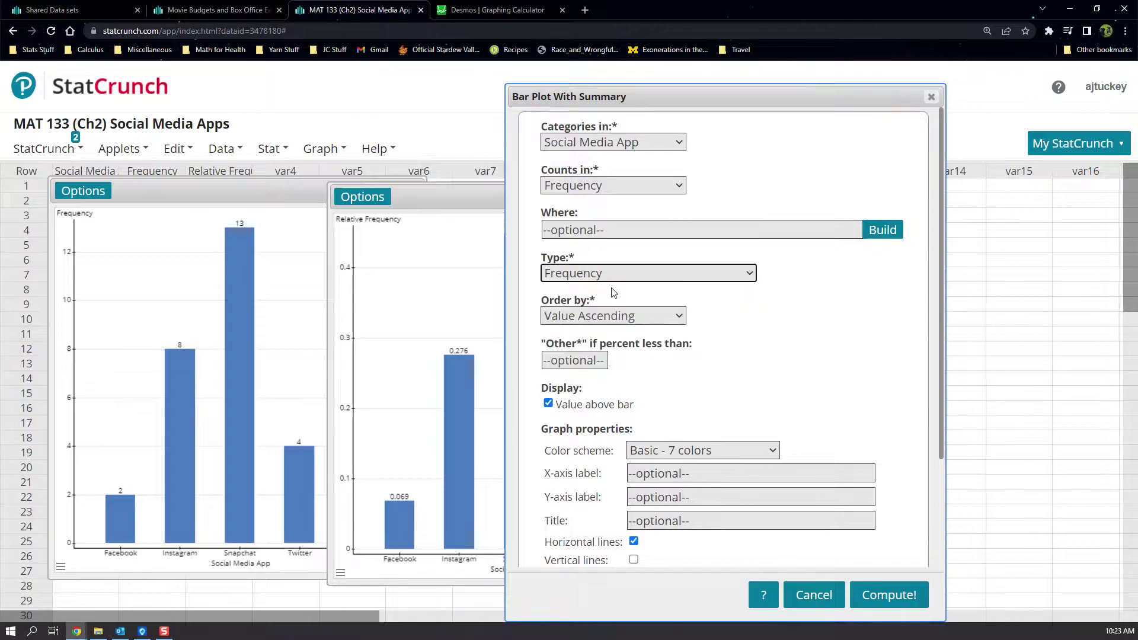
{"action": "left_click", "coordinate": [612, 318]}
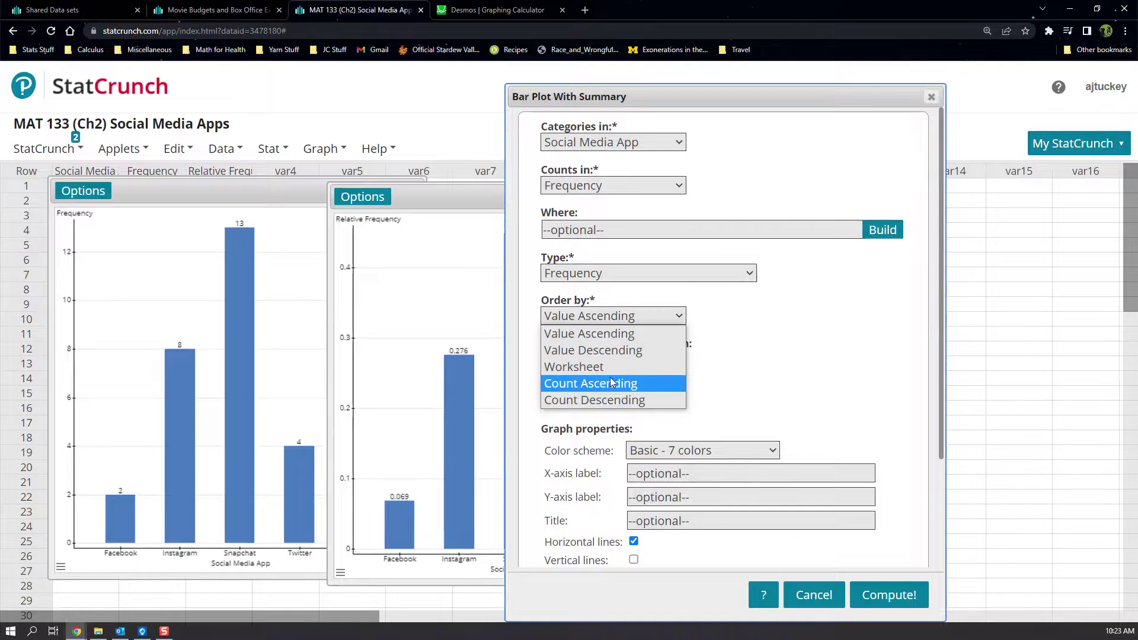
{"action": "left_click", "coordinate": [616, 400]}
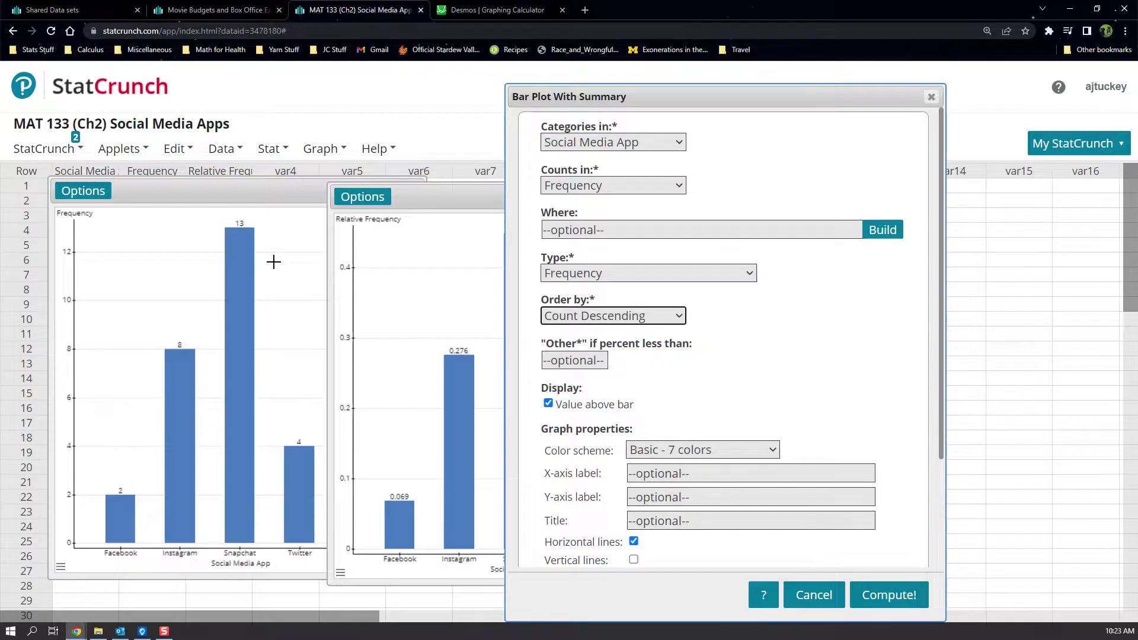
{"action": "left_click", "coordinate": [908, 595]}
{"action": "left_click_drag", "start_coordinate": [814, 226], "coordinate": [702, 194]}
{"action": "left_click", "coordinate": [475, 187]}
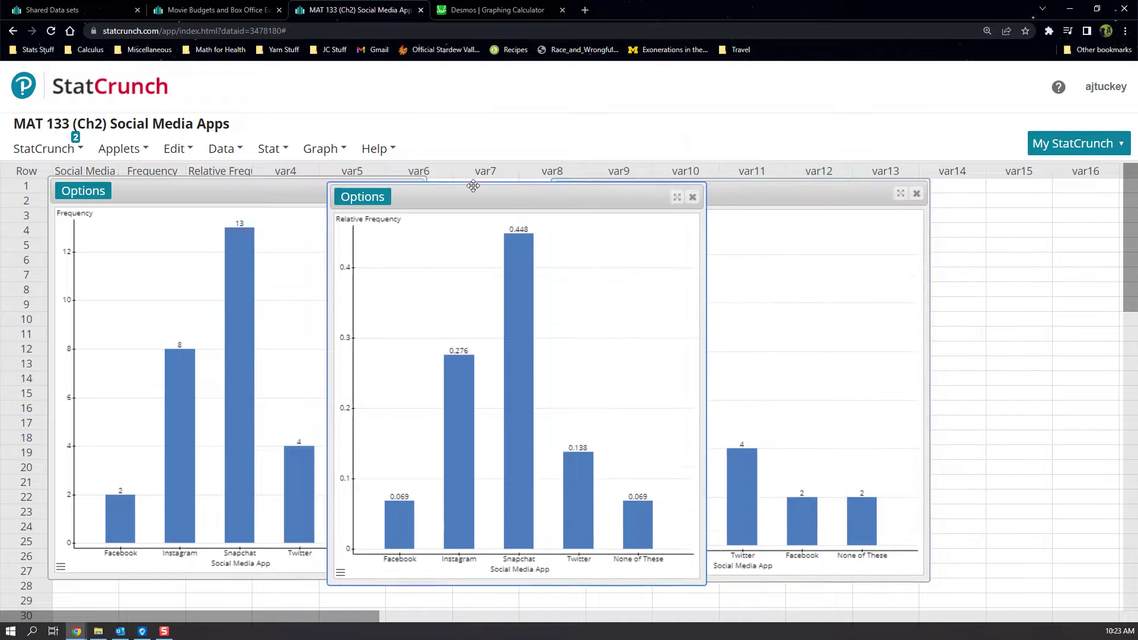
{"action": "left_click", "coordinate": [691, 198]}
{"action": "left_click_drag", "start_coordinate": [730, 192], "coordinate": [624, 194]}
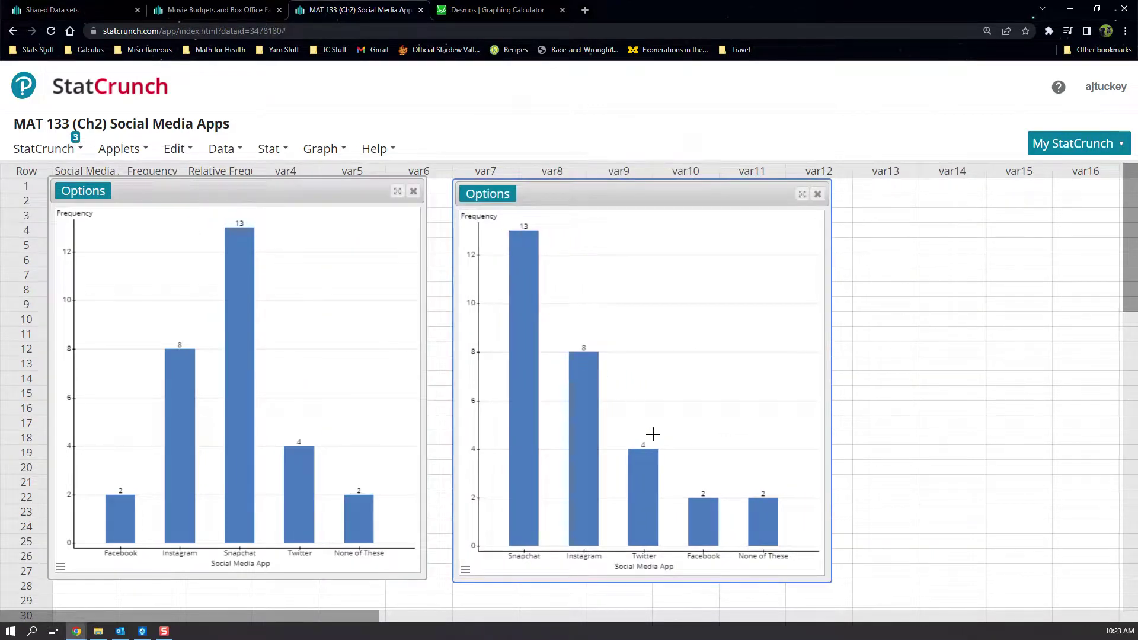
{"action": "mouse_move", "coordinate": [777, 518]}
{"action": "left_click", "coordinate": [144, 631]}
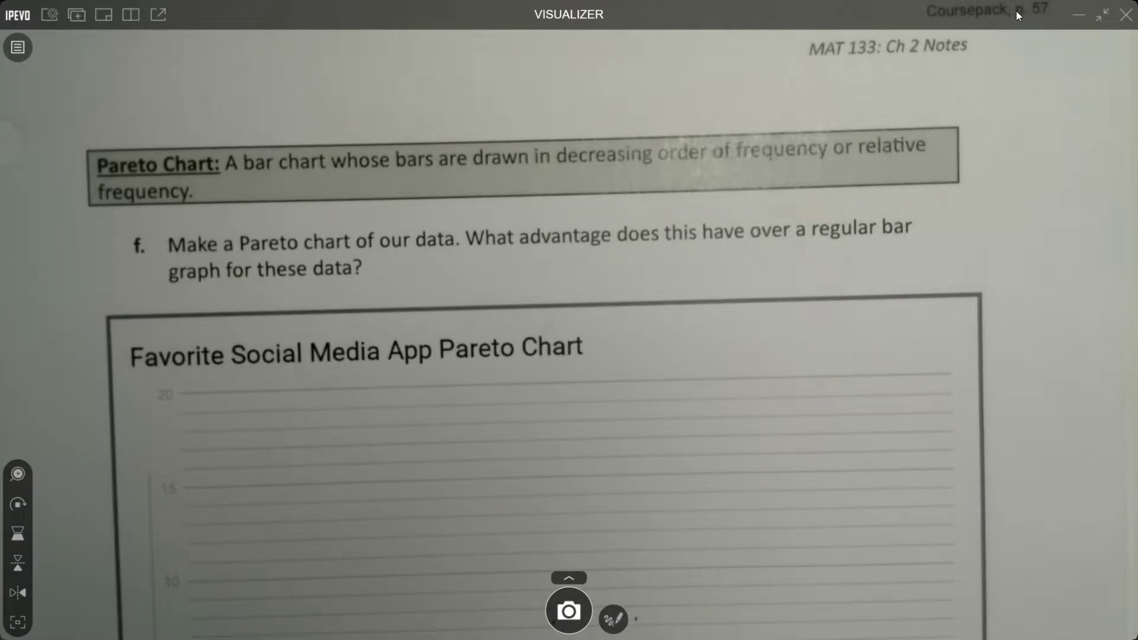
{"action": "left_click", "coordinate": [1076, 17]}
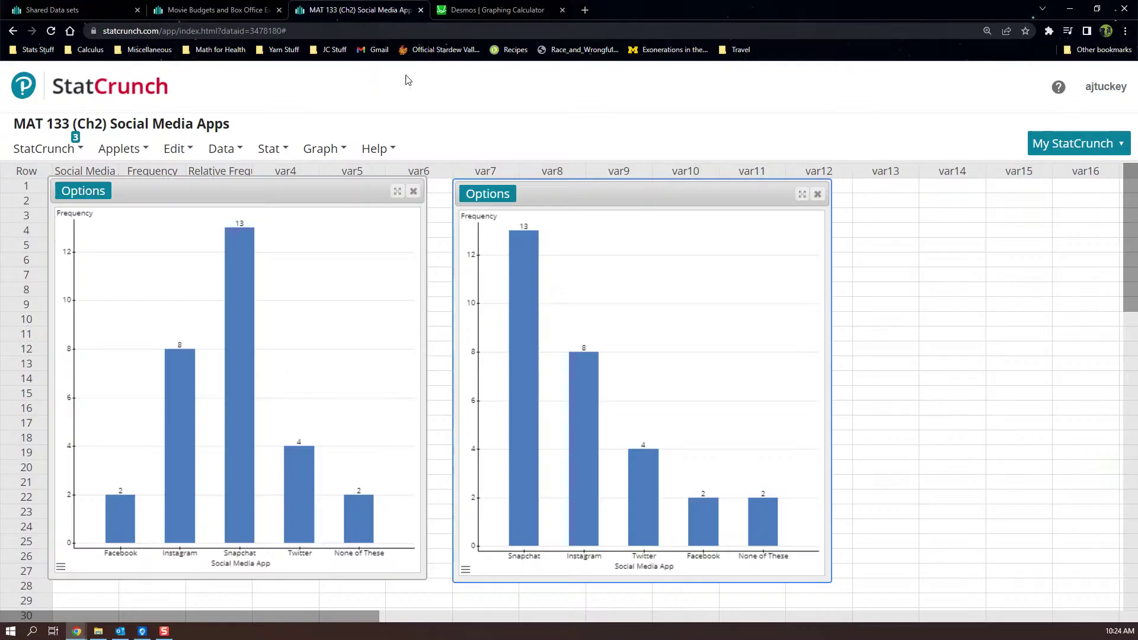
On the Movie Budgets data, start a bar plot with data of the Month column
{"action": "left_click", "coordinate": [222, 9]}
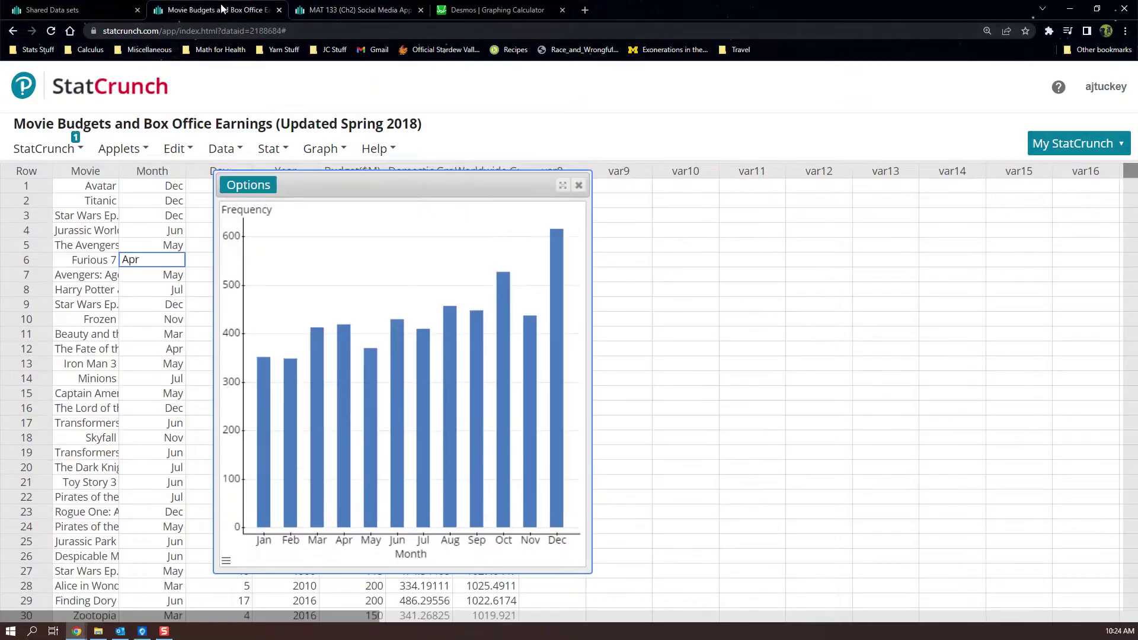
{"action": "left_click_drag", "start_coordinate": [426, 178], "coordinate": [364, 200]}
{"action": "left_click", "coordinate": [270, 149]}
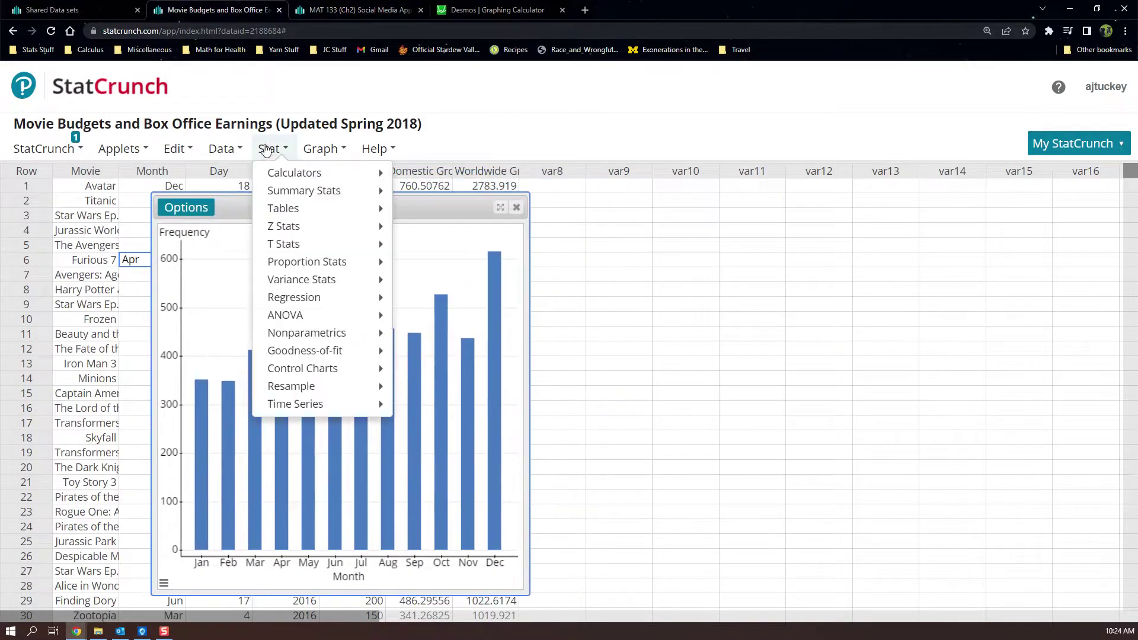
{"action": "left_click", "coordinate": [320, 149]}
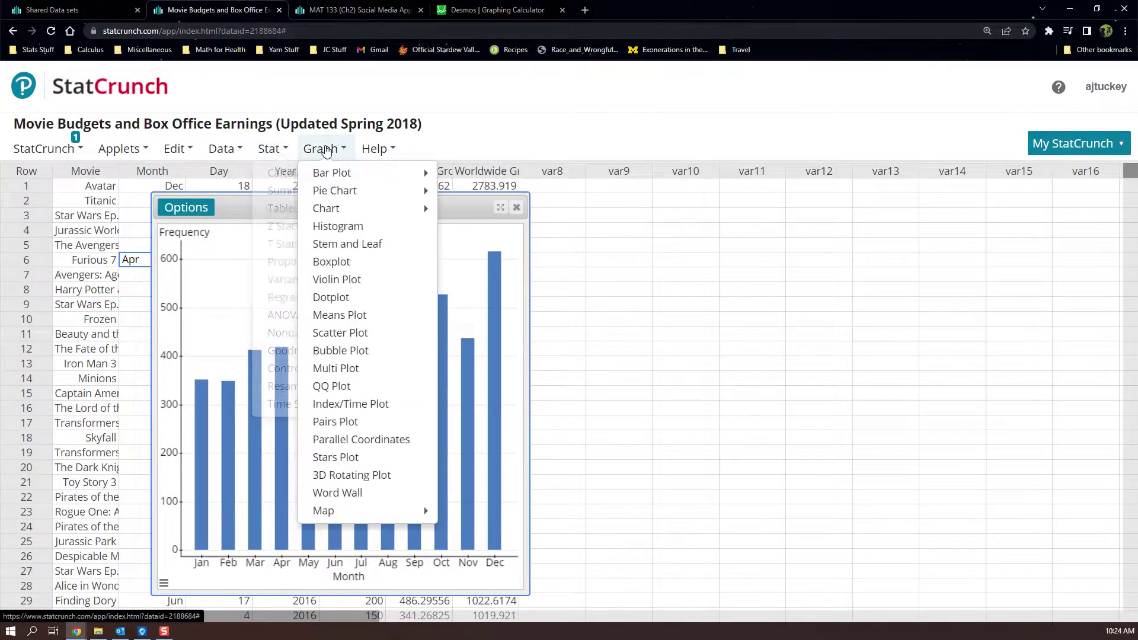
{"action": "mouse_move", "coordinate": [332, 172]}
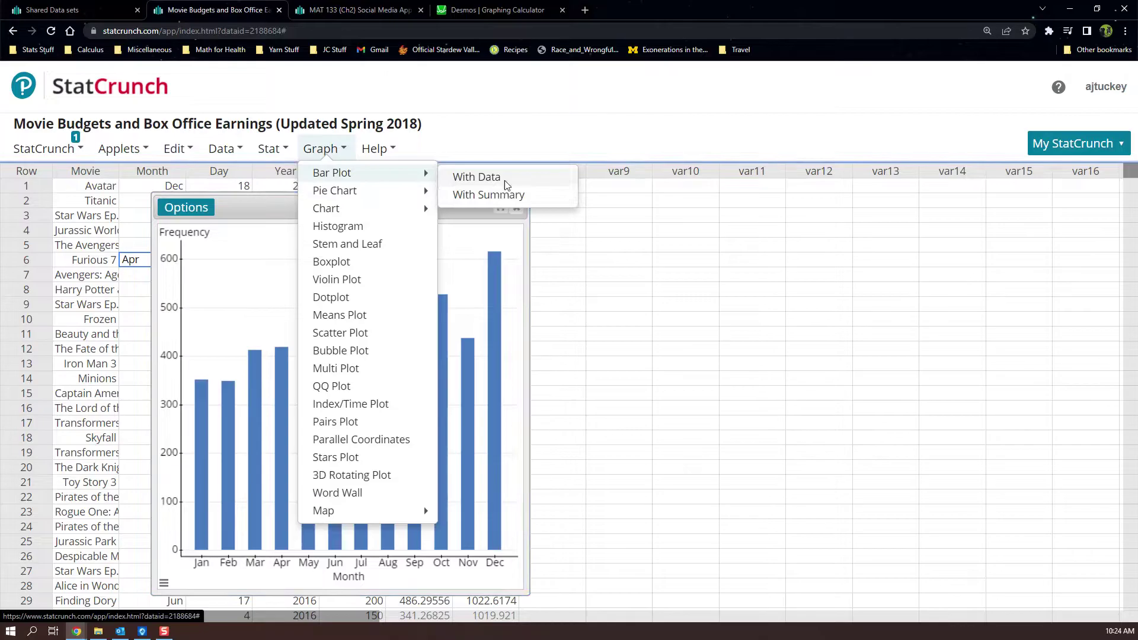
{"action": "left_click", "coordinate": [483, 176]}
{"action": "left_click", "coordinate": [425, 137]}
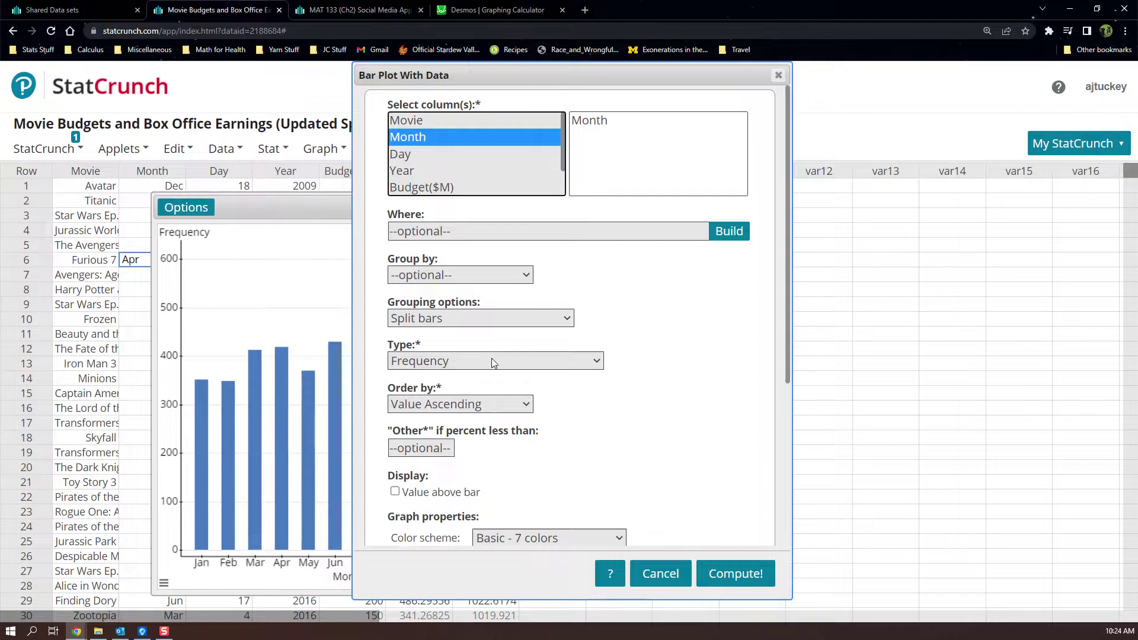
Order the Month bars by count descending with values above bars, producing the Pareto chart
{"action": "scroll", "coordinate": [468, 357], "scroll_direction": "down", "scroll_amount": 1}
{"action": "left_click", "coordinate": [466, 324]}
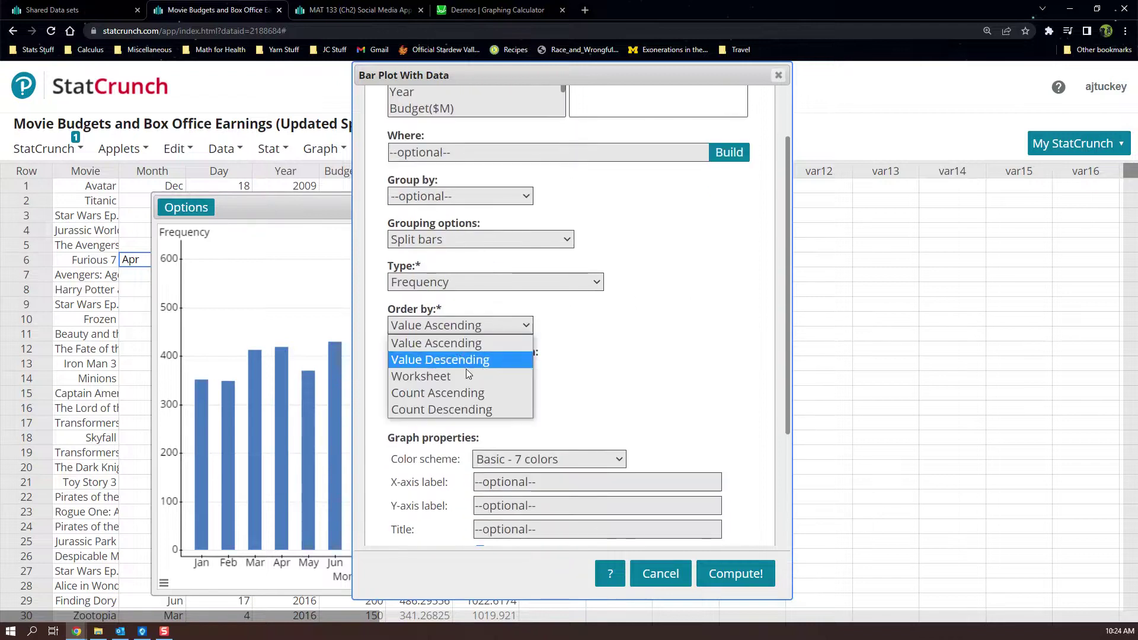
{"action": "left_click", "coordinate": [466, 410]}
{"action": "left_click", "coordinate": [413, 417]}
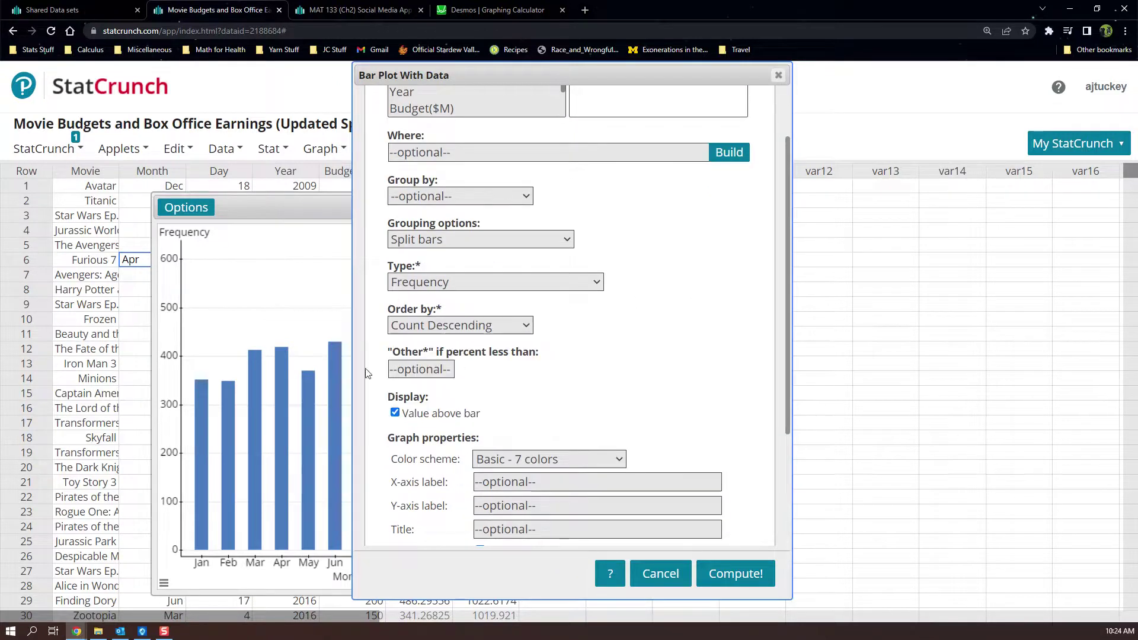
{"action": "left_click", "coordinate": [735, 573]}
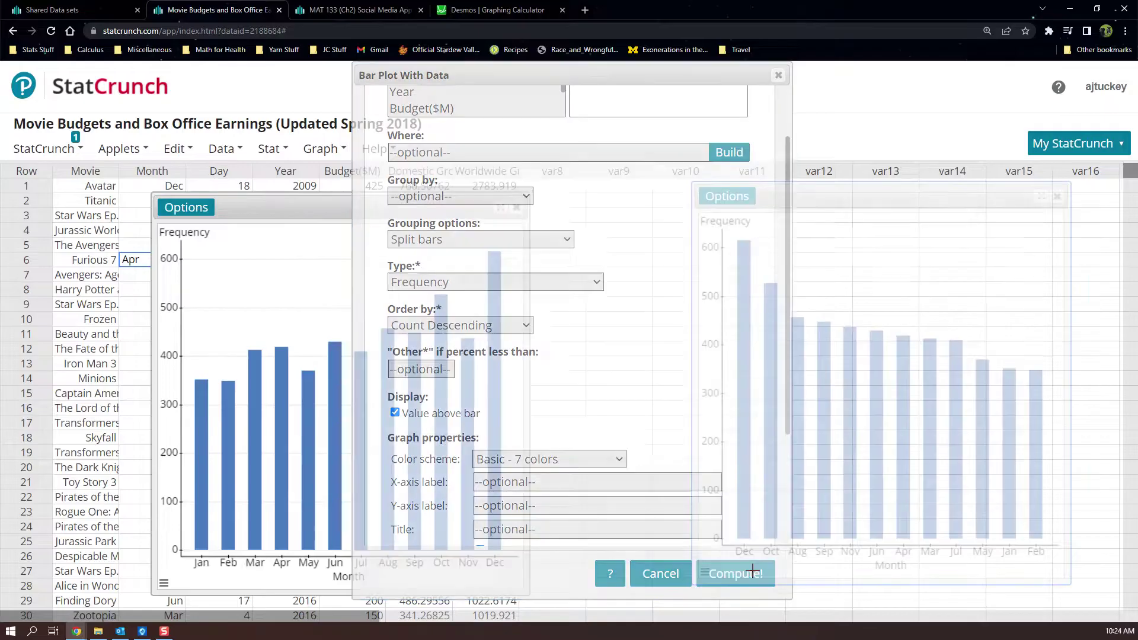
Place and resize the month Pareto chart (Dec 616 to Feb 349), then return to the Visualizer worksheet
{"action": "left_click_drag", "start_coordinate": [836, 198], "coordinate": [660, 187]}
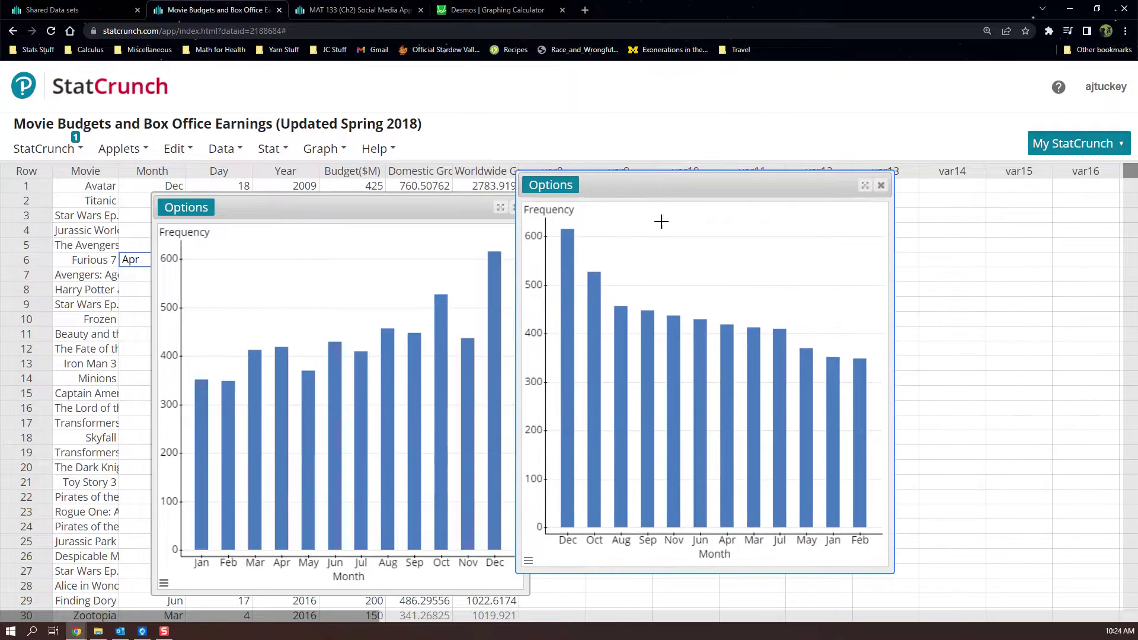
{"action": "left_click_drag", "start_coordinate": [894, 308], "coordinate": [1117, 313]}
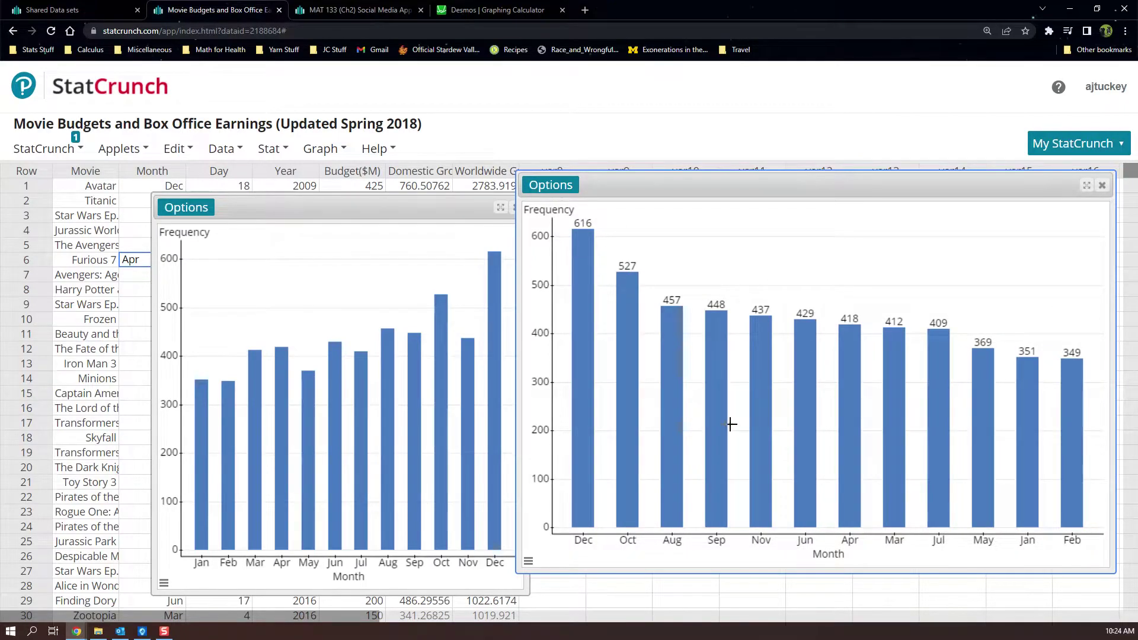
{"action": "left_click_drag", "start_coordinate": [517, 355], "coordinate": [478, 340]}
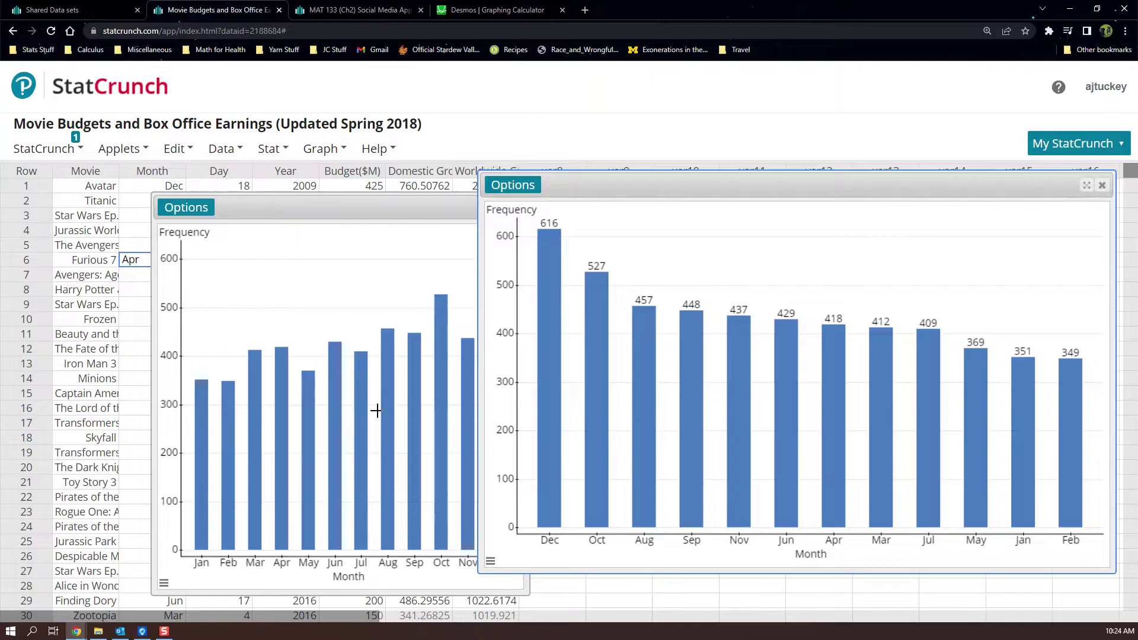
{"action": "left_click", "coordinate": [143, 632]}
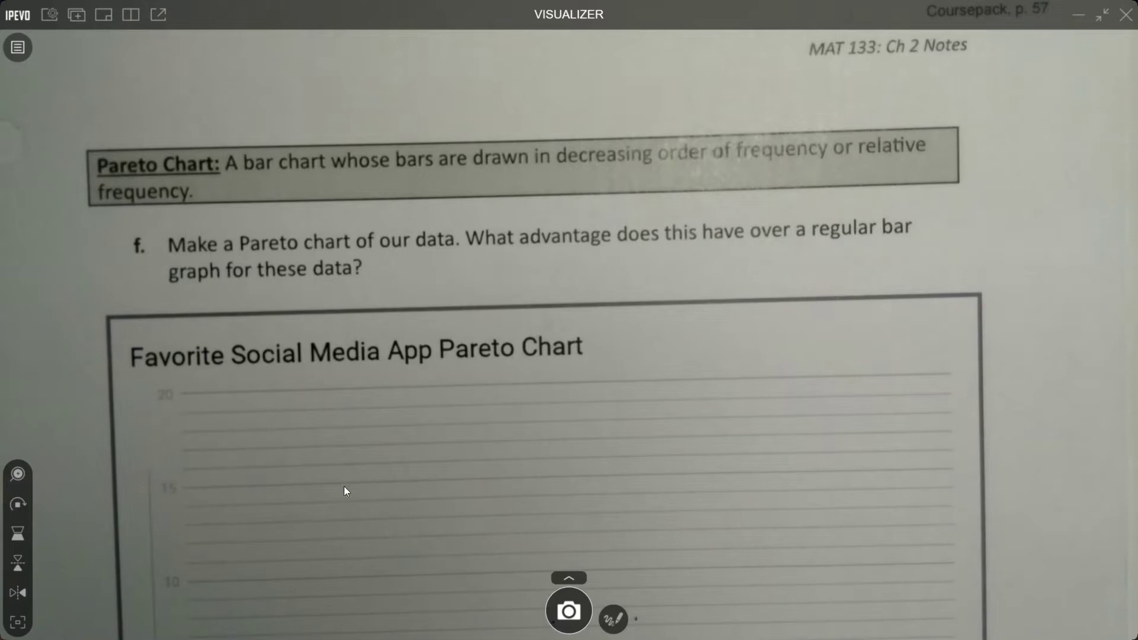